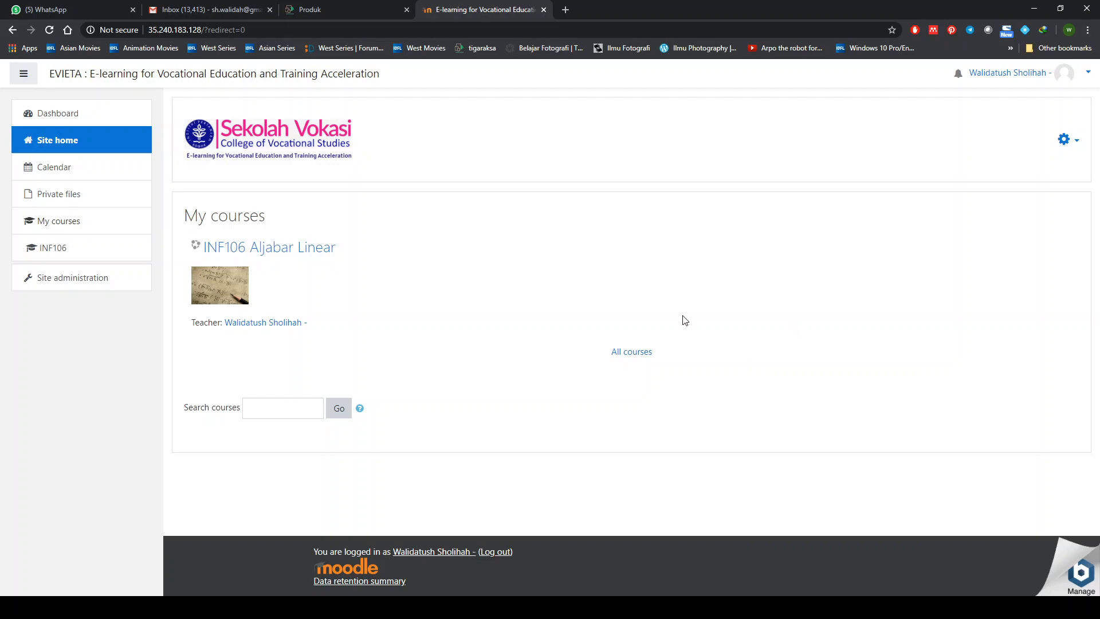
# Step: Open the INF106 Aljabar Linear course and look over its sections
pyautogui.click(288, 255)
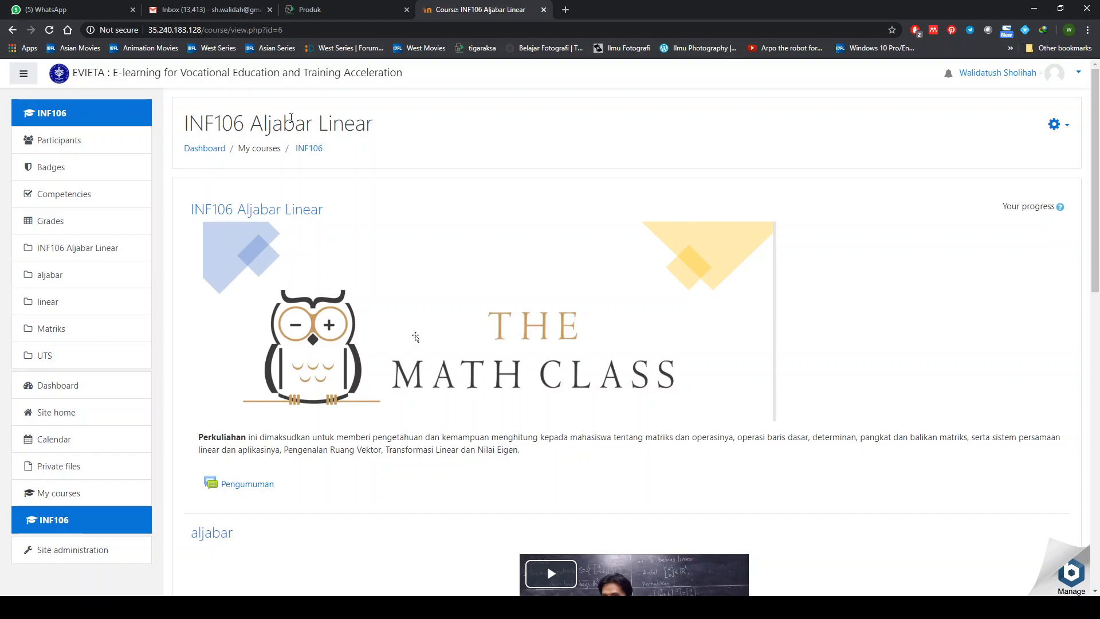
pyautogui.scroll(-3, 292, 117)
pyautogui.scroll(-6, 291, 117)
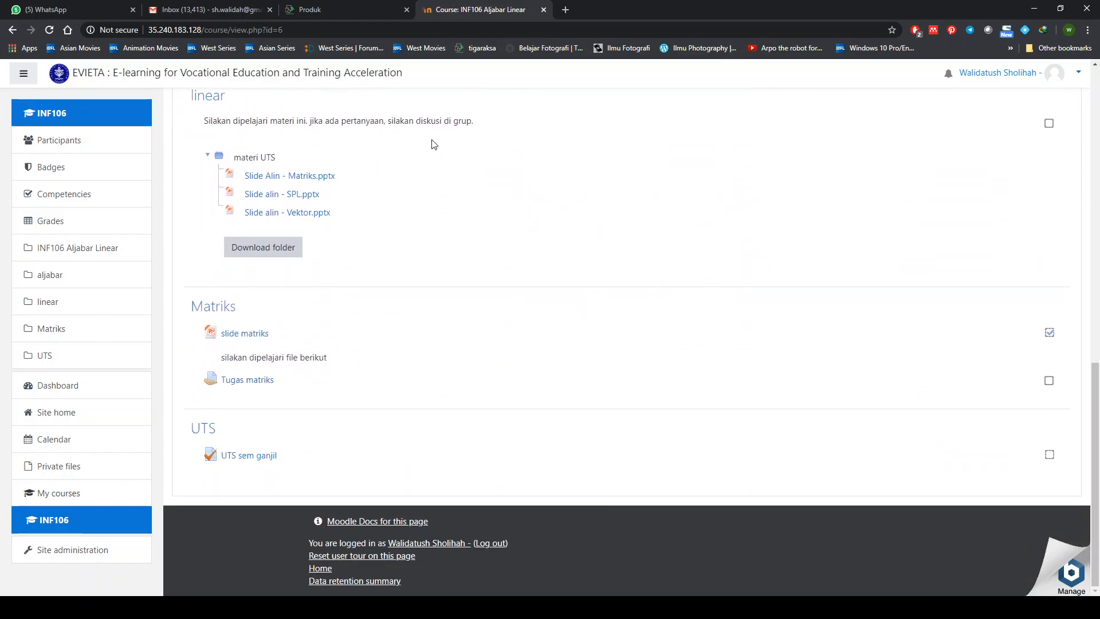
pyautogui.scroll(6, 456, 149)
pyautogui.scroll(4, 457, 148)
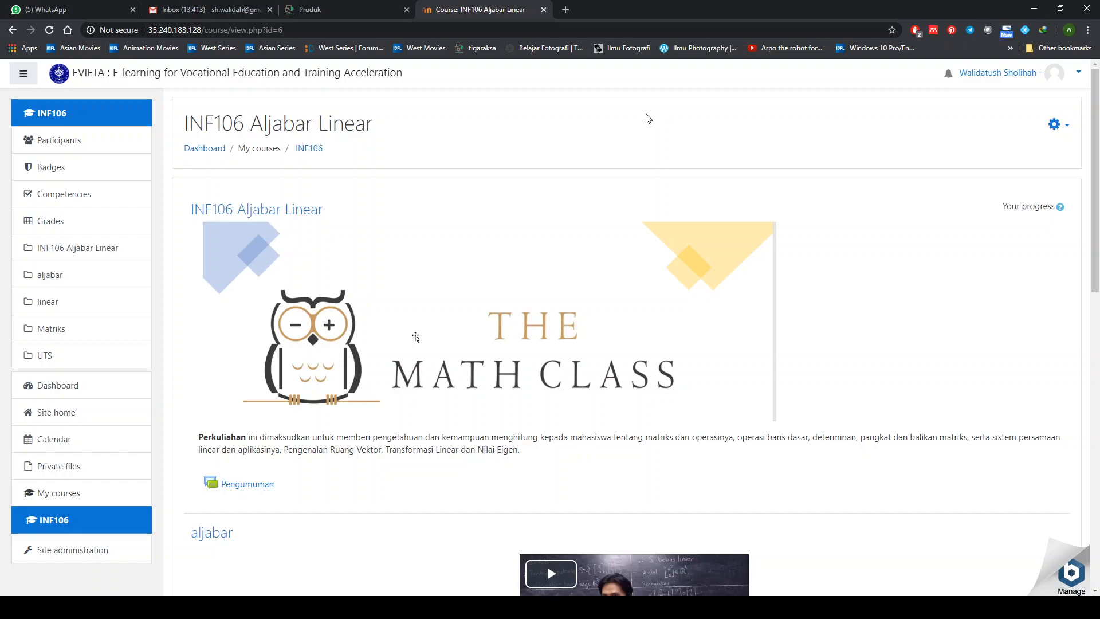
# Step: Open the course's question bank and show the questions in the Bab SPL category
pyautogui.click(1066, 128)
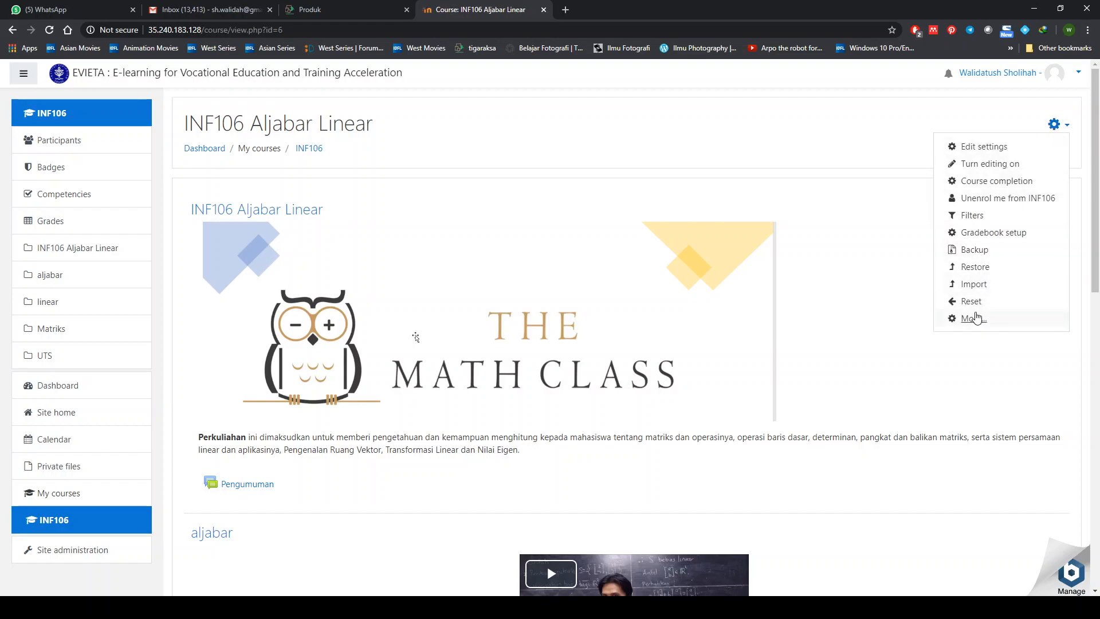
pyautogui.click(974, 318)
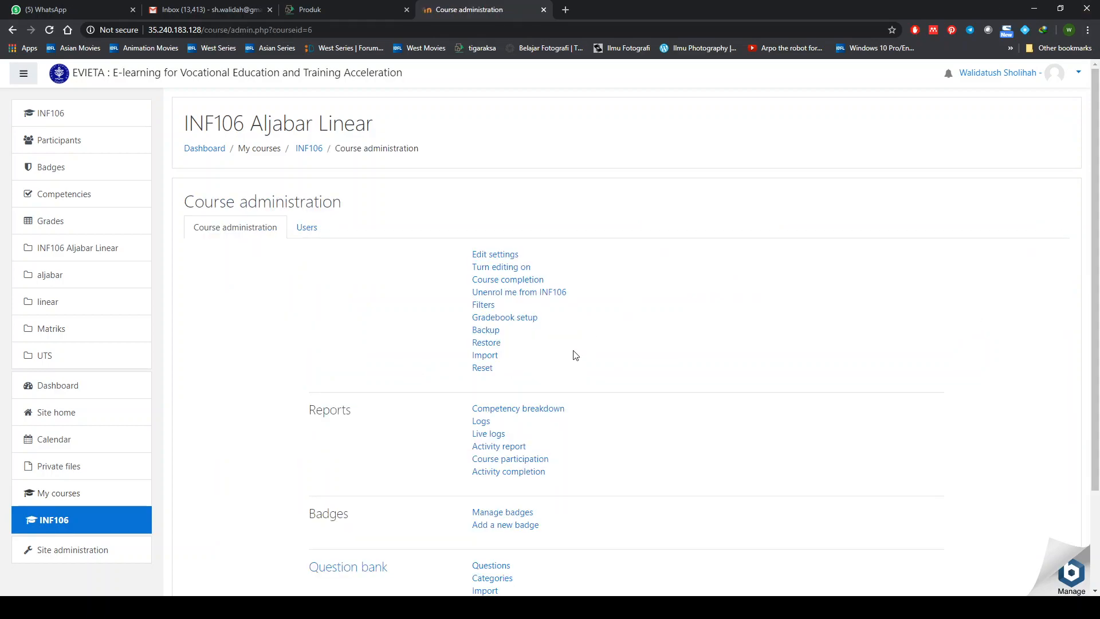
pyautogui.scroll(-3, 484, 407)
pyautogui.click(486, 446)
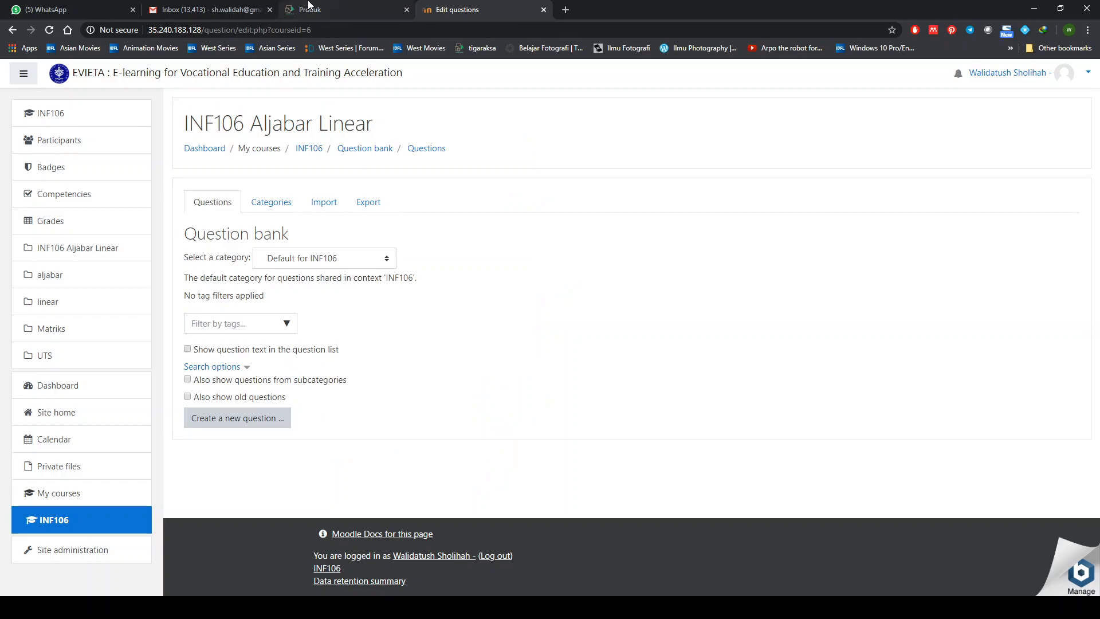
pyautogui.click(347, 265)
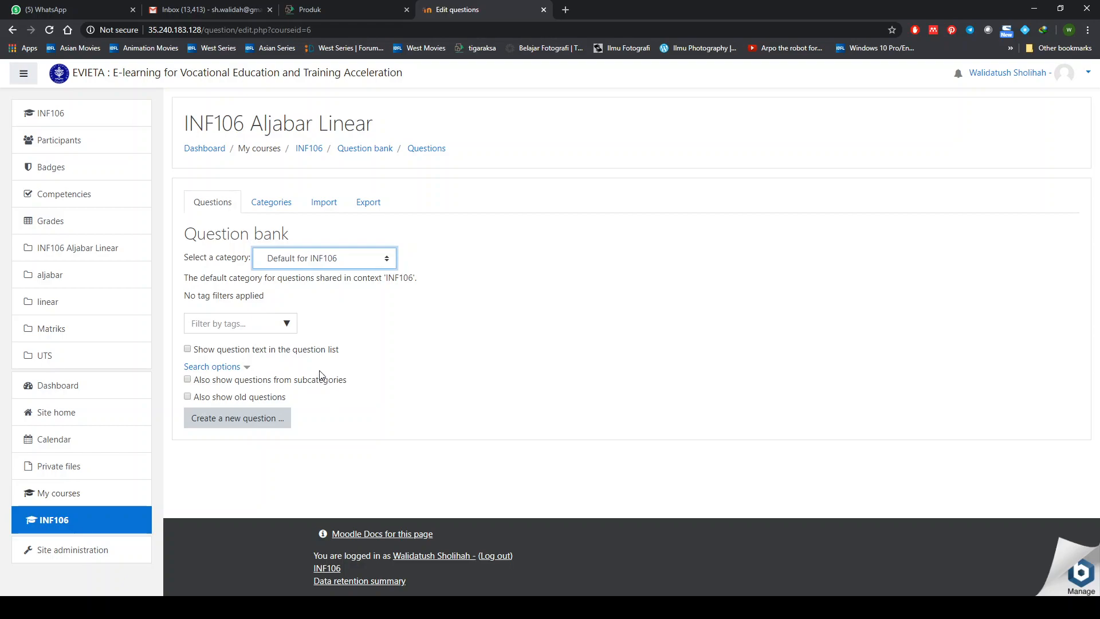
pyautogui.press('Down')
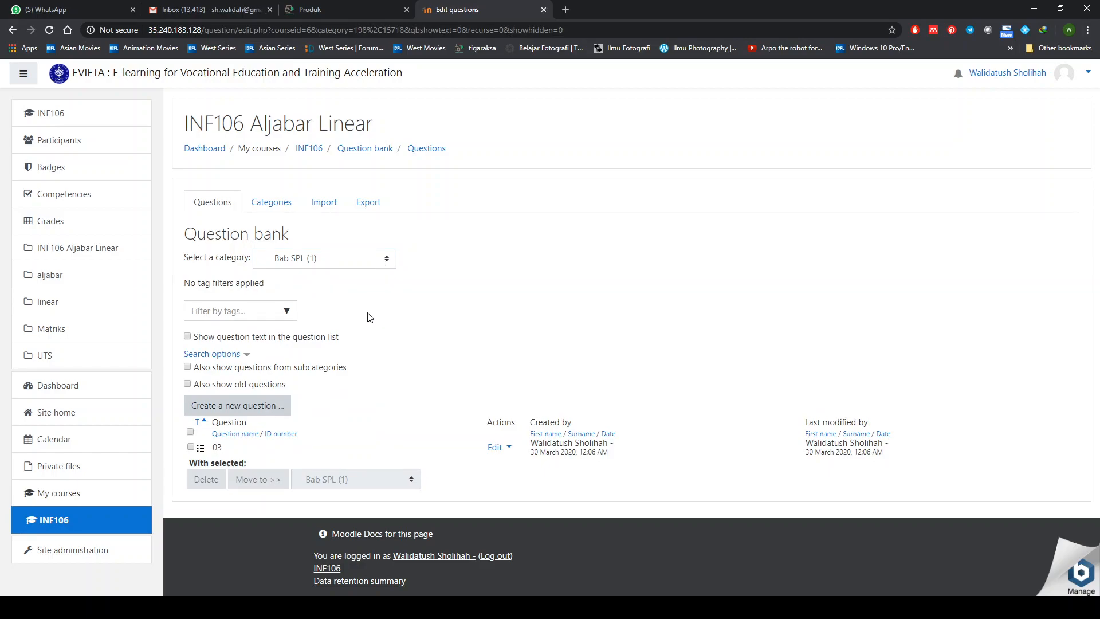
# Step: Create a new question of the type Embedded answers (Cloze) in the Bab SPL category
pyautogui.click(262, 406)
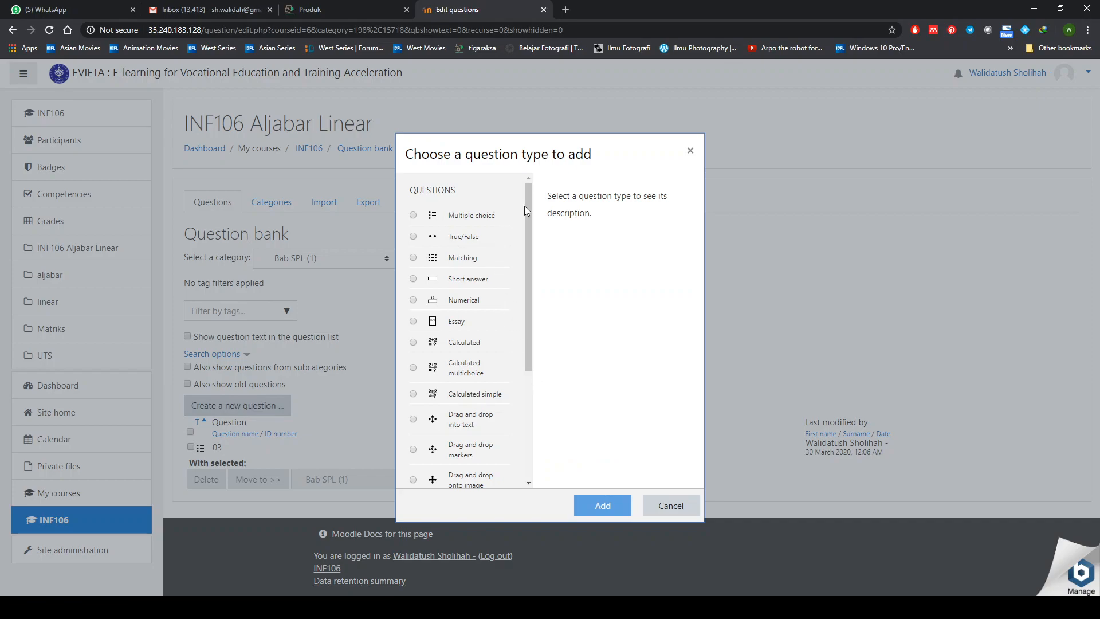
pyautogui.click(653, 506)
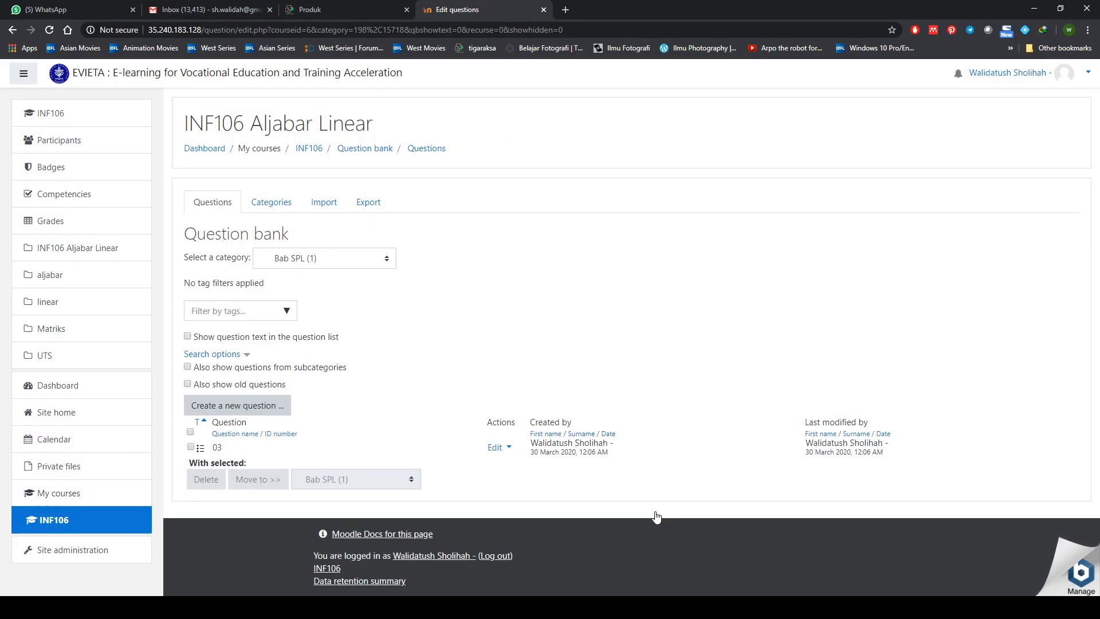
pyautogui.click(232, 407)
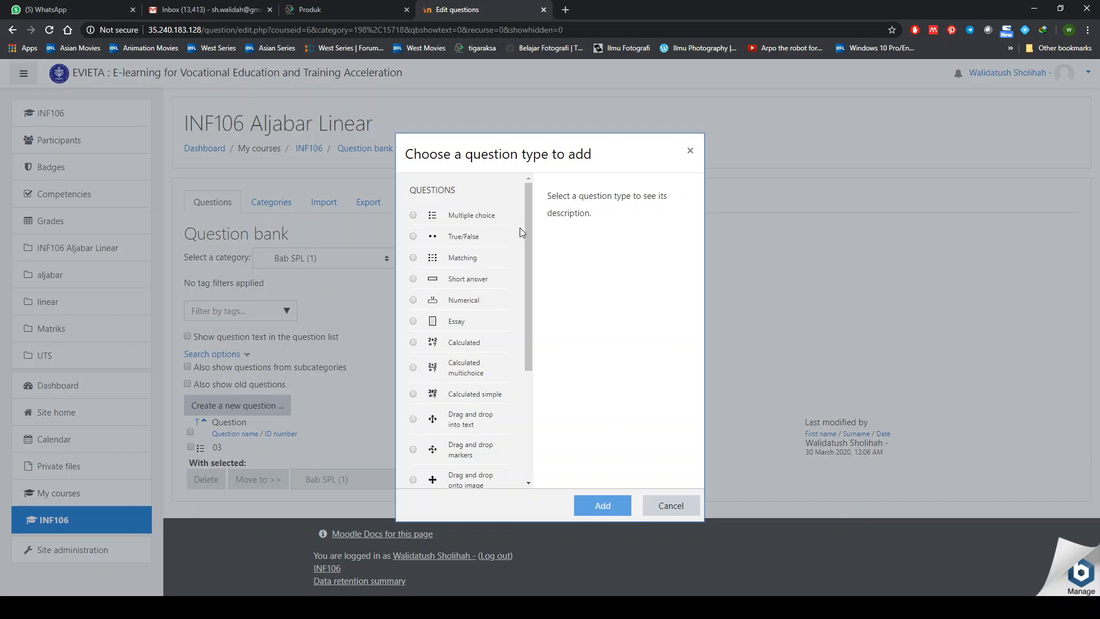
pyautogui.moveTo(530, 253); pyautogui.dragTo(527, 339)
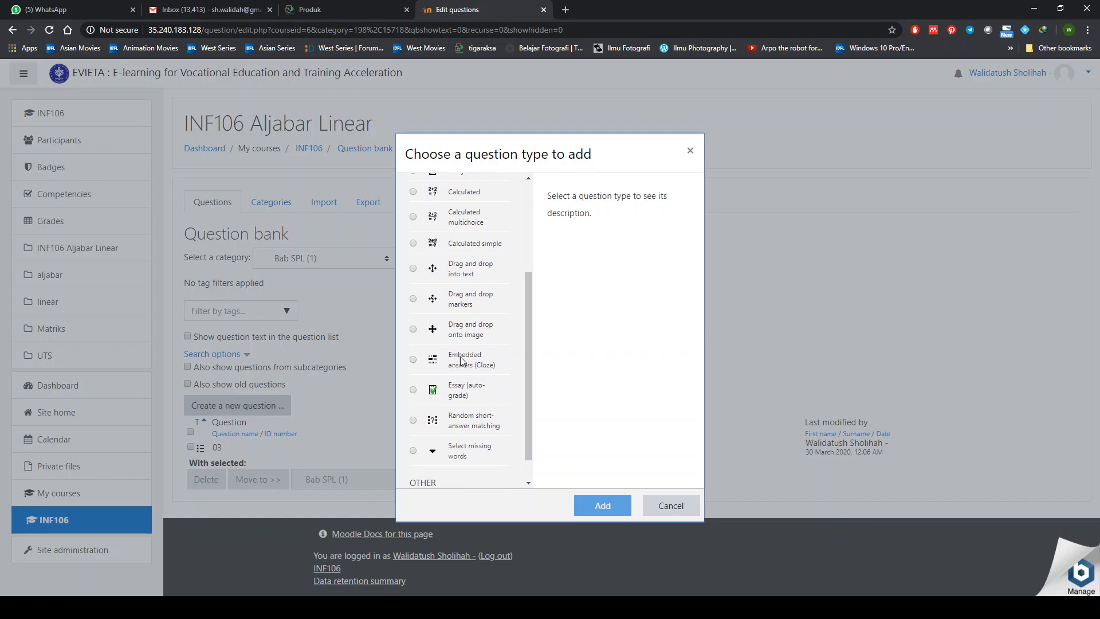
pyautogui.click(414, 360)
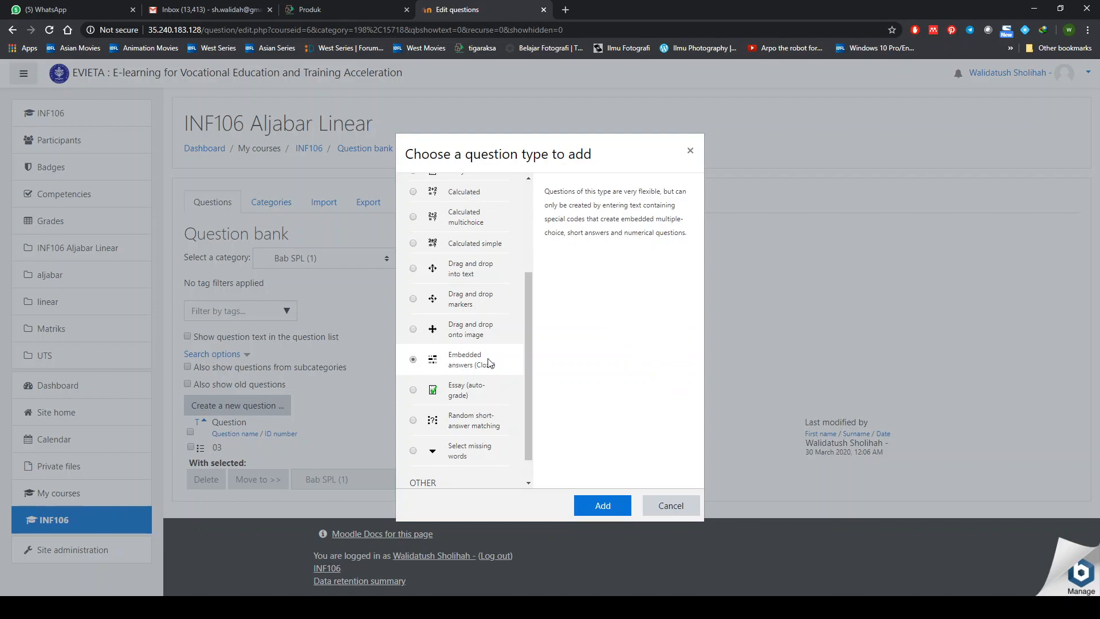
pyautogui.click(597, 505)
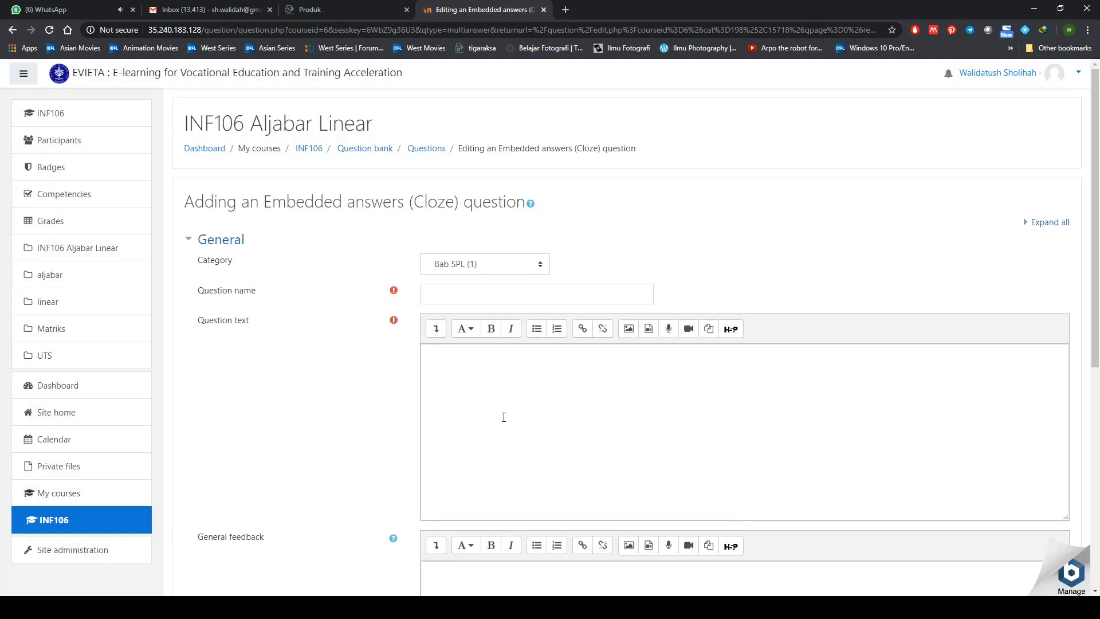
# Step: Name the question "embedded"
pyautogui.scroll(-1, 504, 417)
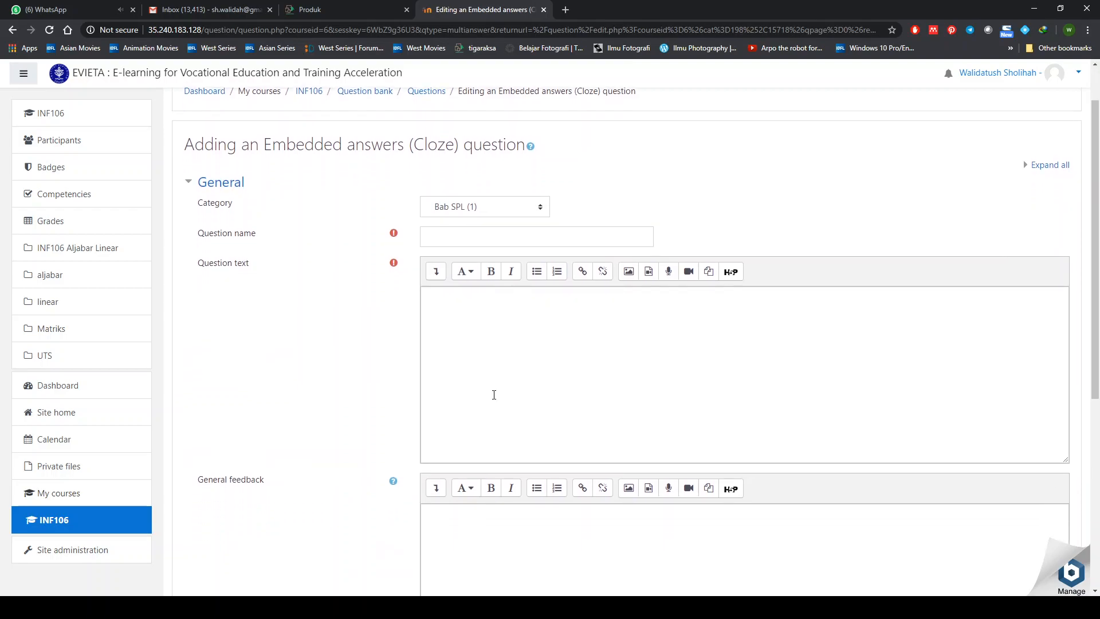
pyautogui.click(466, 241)
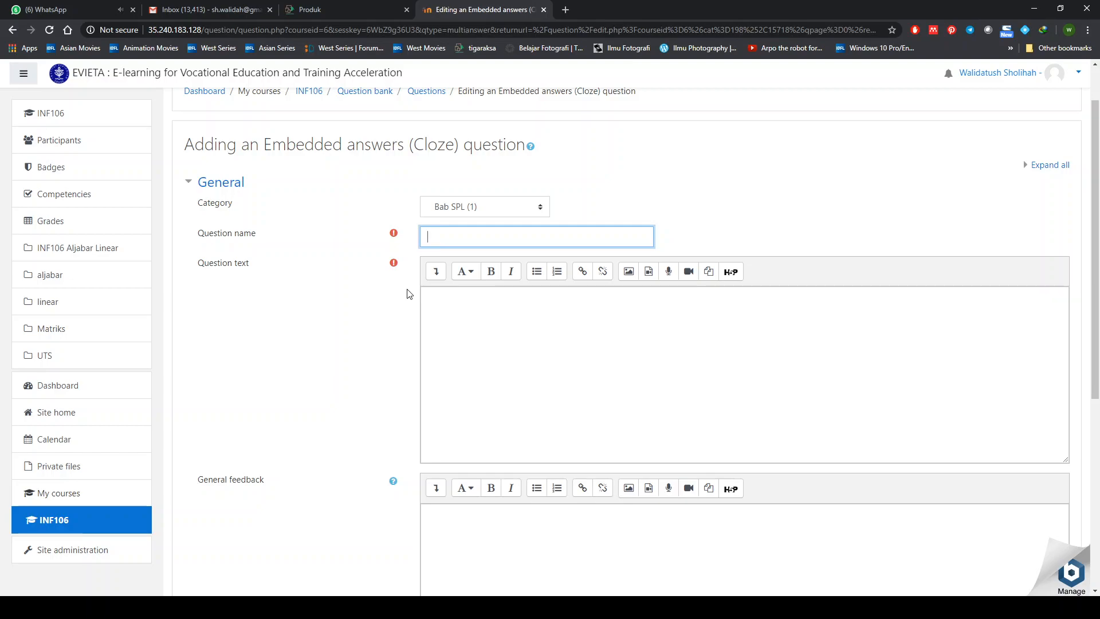
pyautogui.write('embedded')
# Step: Paste the copied Ibn Sina reading passage into the question text and place the text cursor below the source line
pyautogui.click(586, 355)
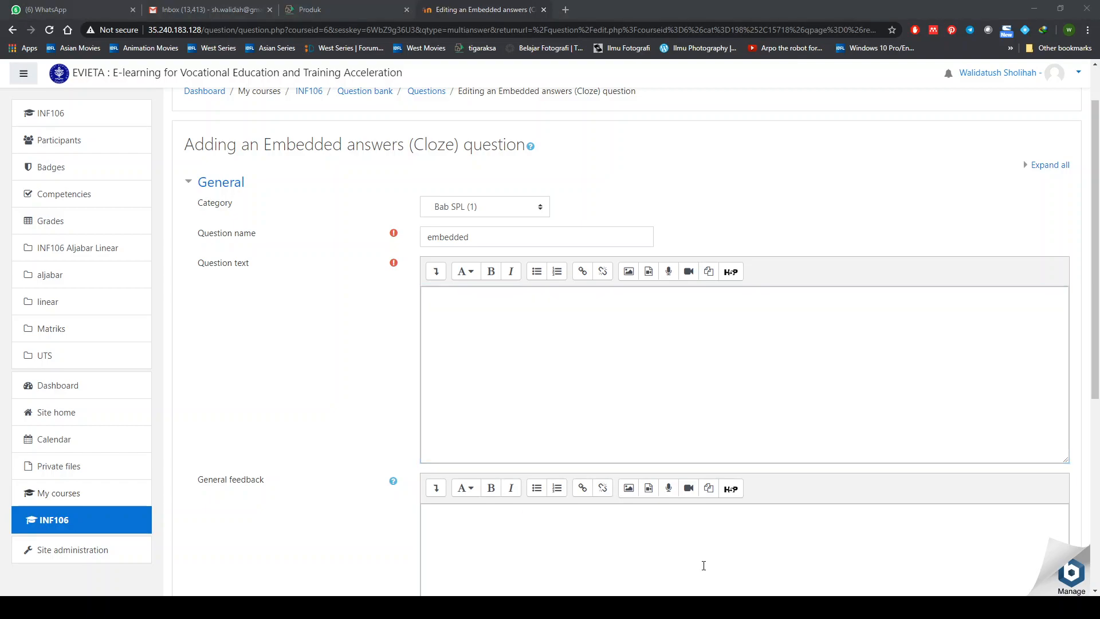
pyautogui.scroll(-1, 631, 518)
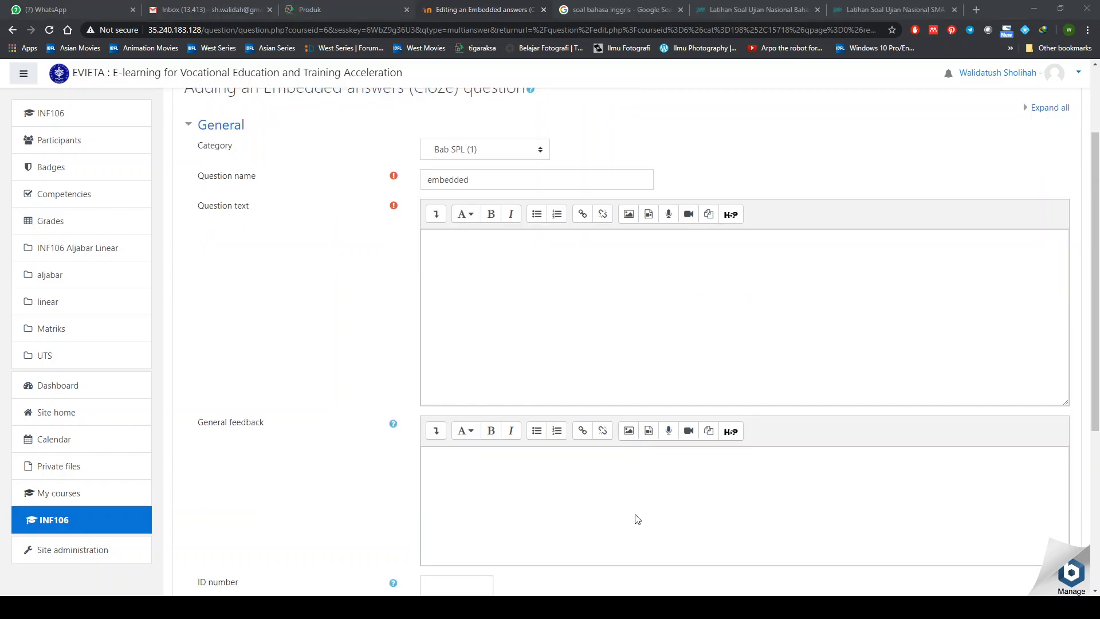
pyautogui.click(771, 319)
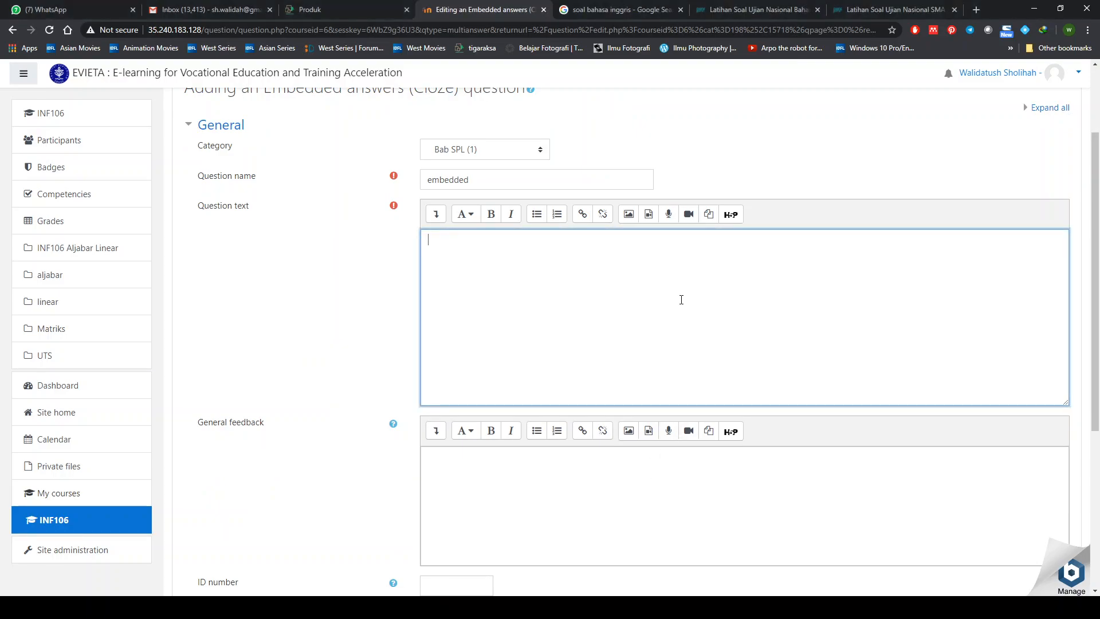
pyautogui.hotkey('ctrl', 'v')
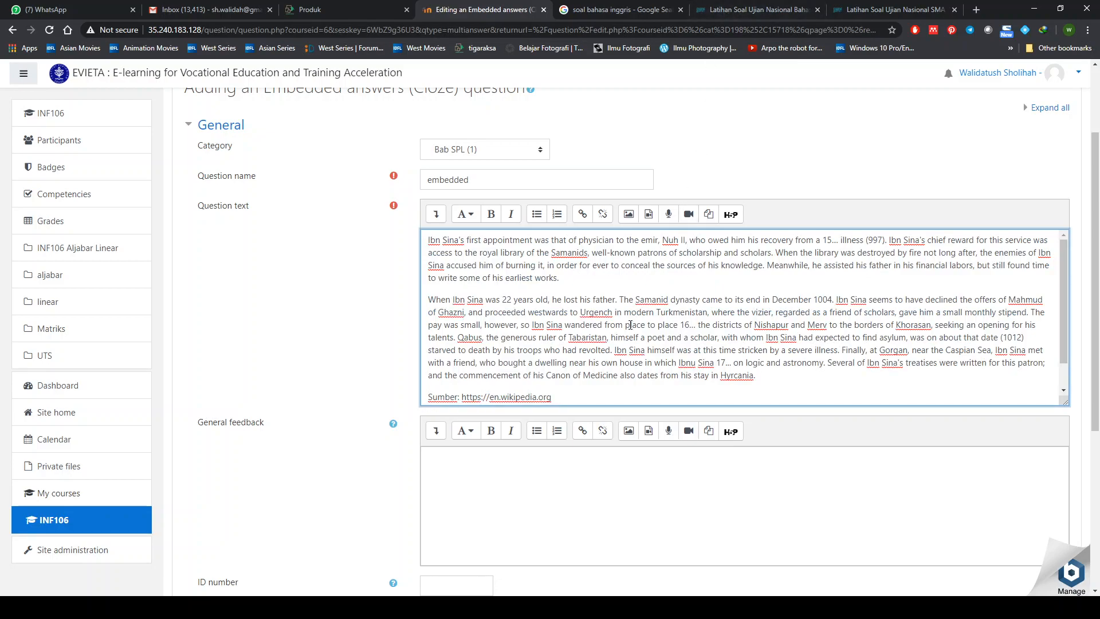
pyautogui.scroll(-3, 648, 344)
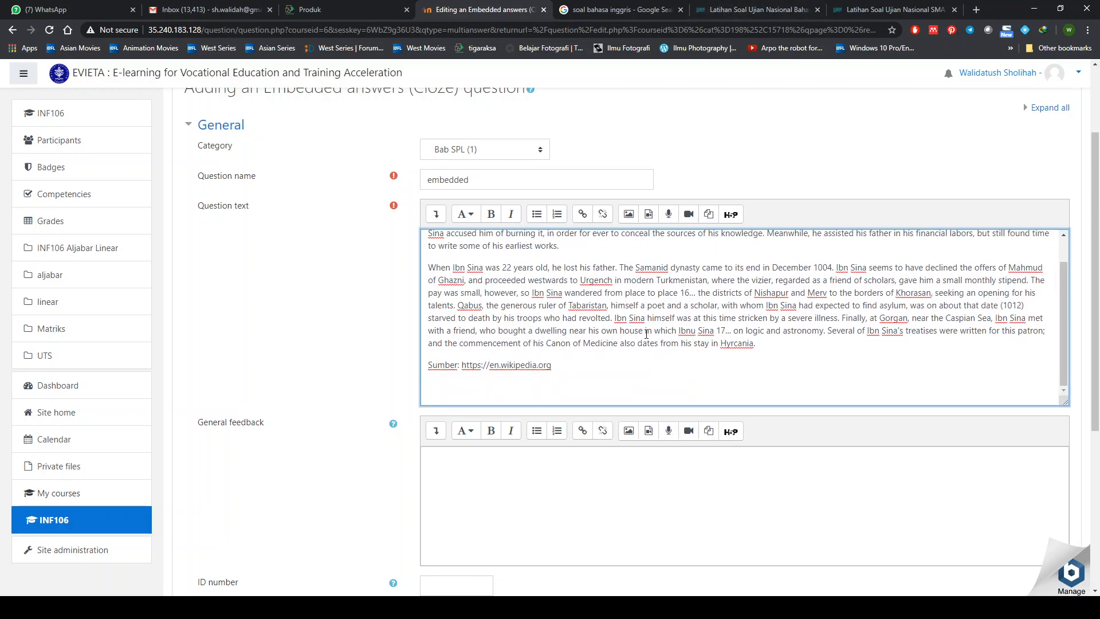
pyautogui.scroll(1, 575, 259)
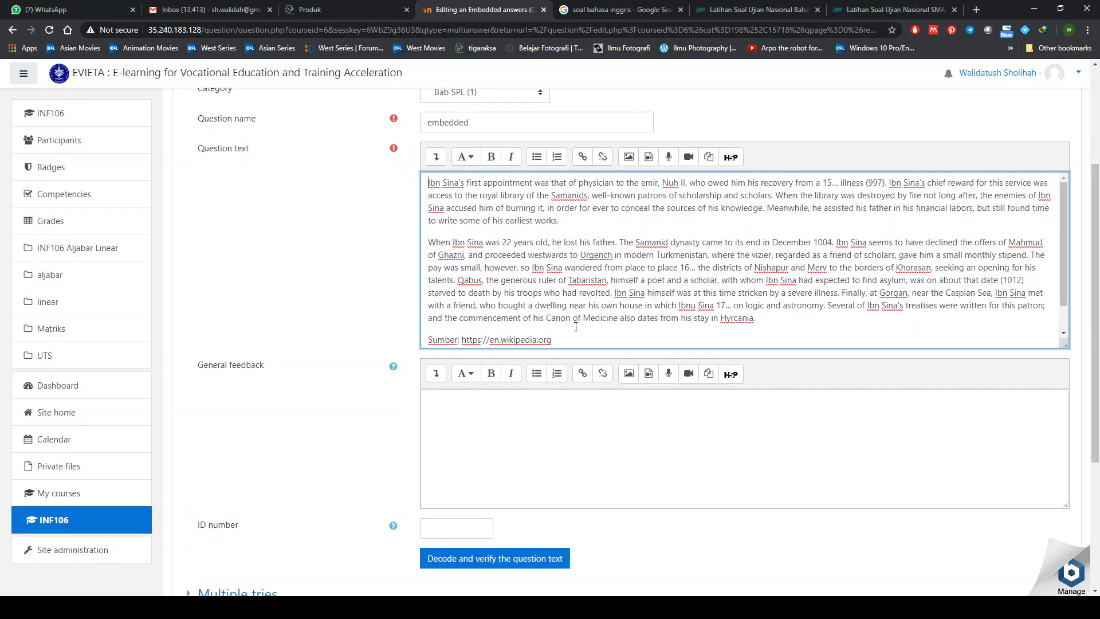
pyautogui.scroll(-1, 577, 341)
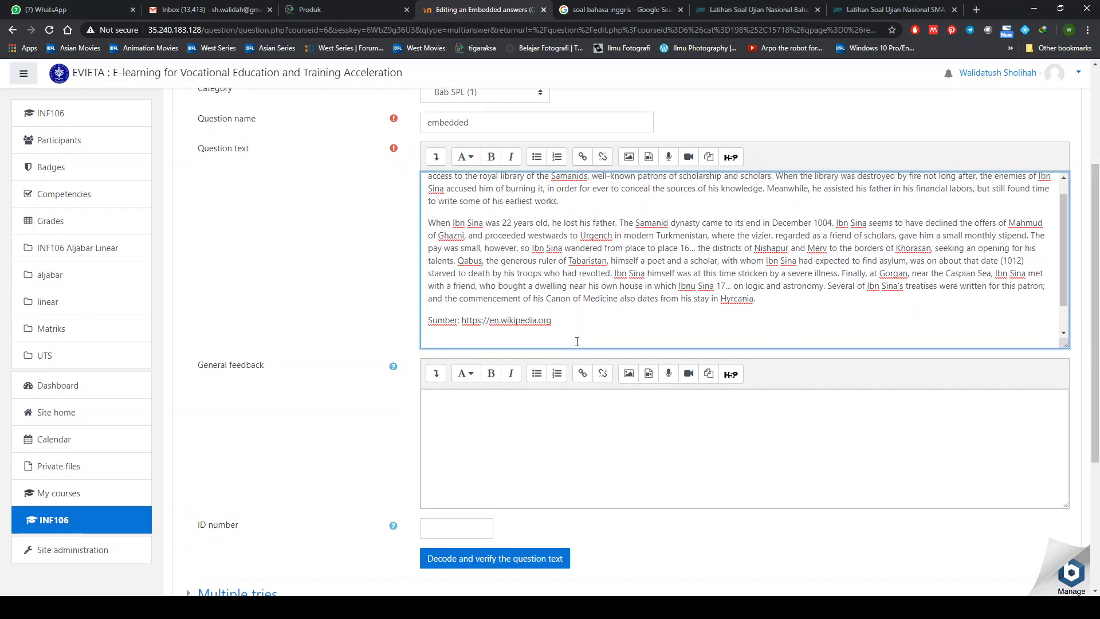
# Step: Copy "Which of these following words is appropriate to fill the gap above?" from the ruangguru exercise page and paste it below the passage's source line
pyautogui.click(877, 10)
pyautogui.scroll(-2, 344, 361)
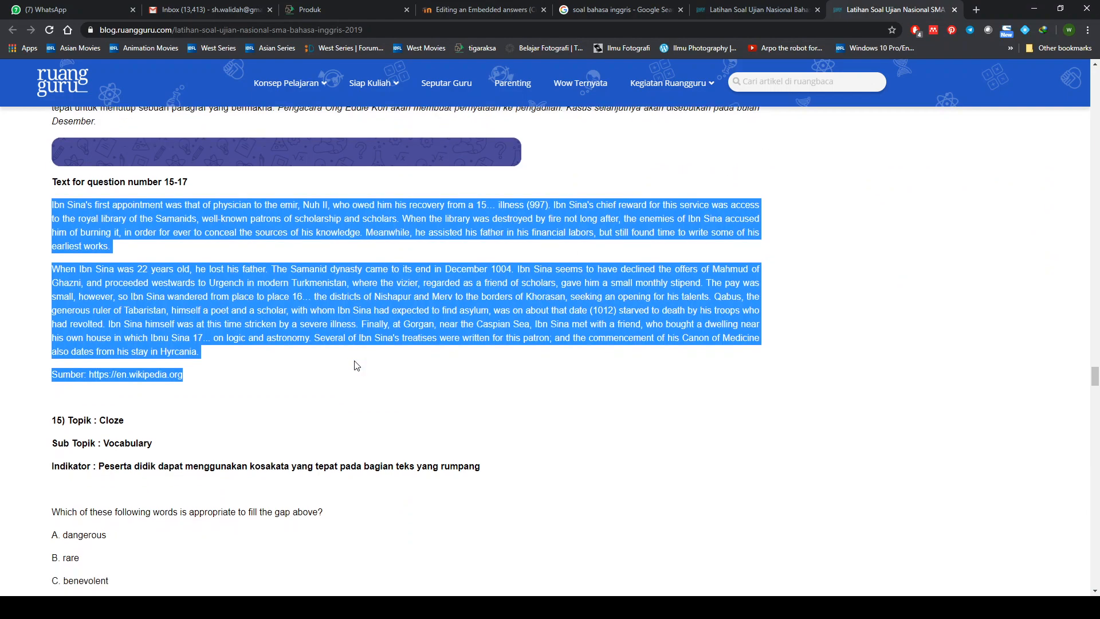
pyautogui.moveTo(45, 375); pyautogui.dragTo(328, 374)
pyautogui.hotkey('ctrl', 'c')
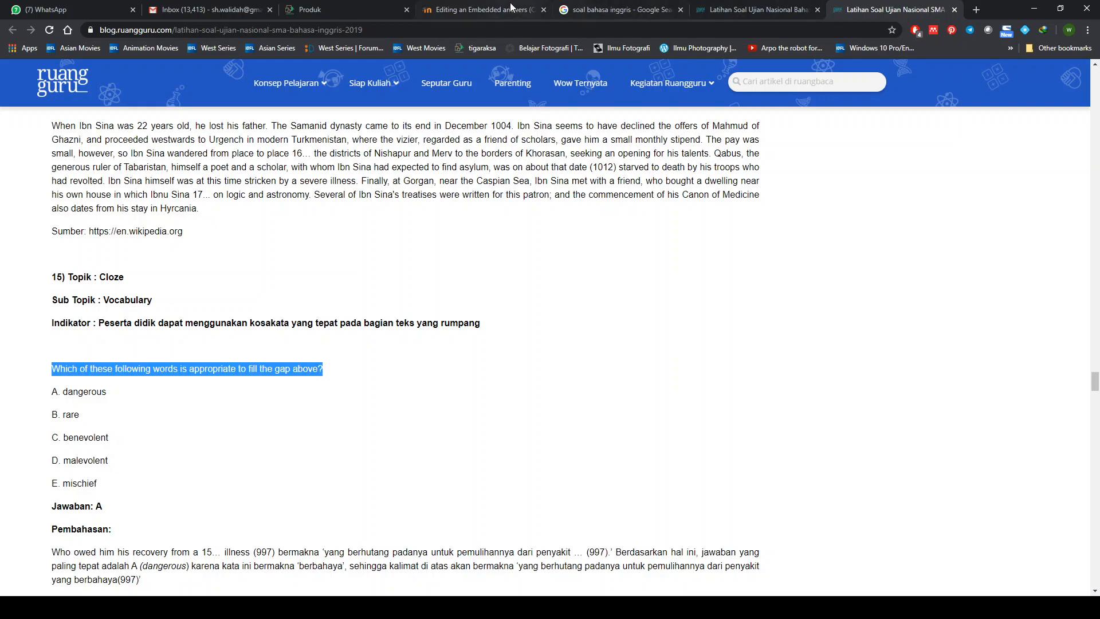
pyautogui.click(491, 10)
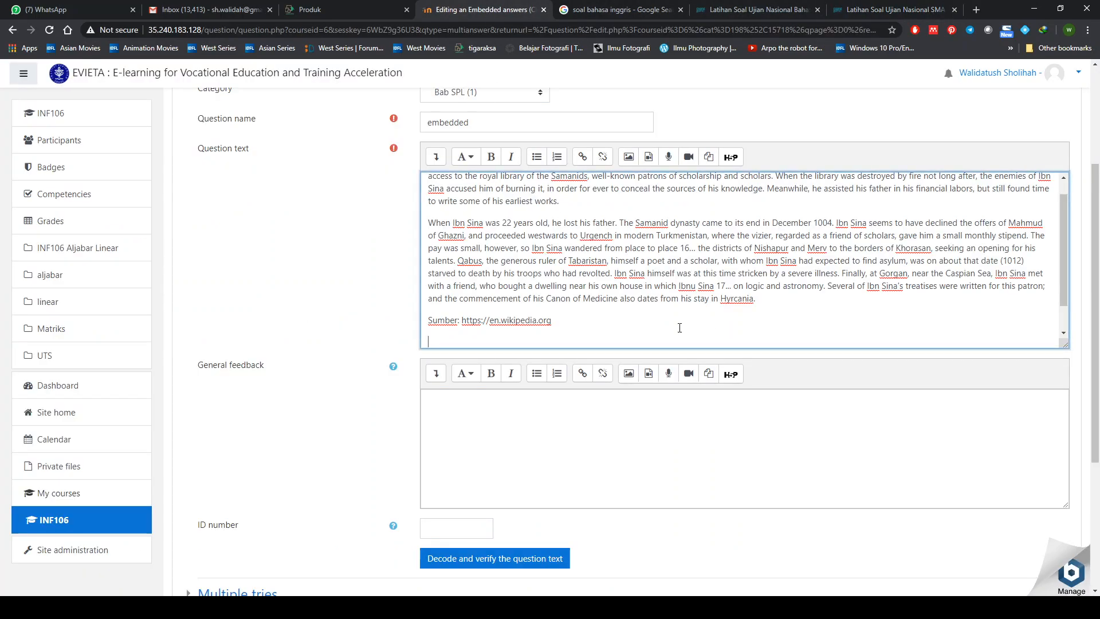
pyautogui.hotkey('ctrl', 'v')
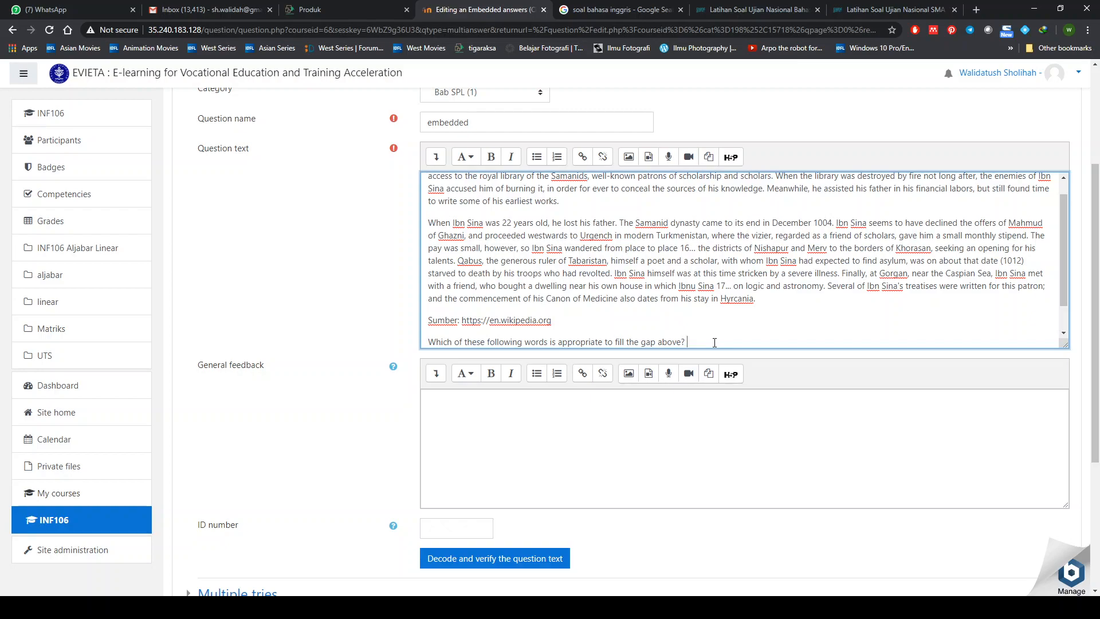
# Step: Add the cloze code {1:} after the question sentence
pyautogui.write('{}')
pyautogui.write('1:')
pyautogui.scroll(-1, 715, 342)
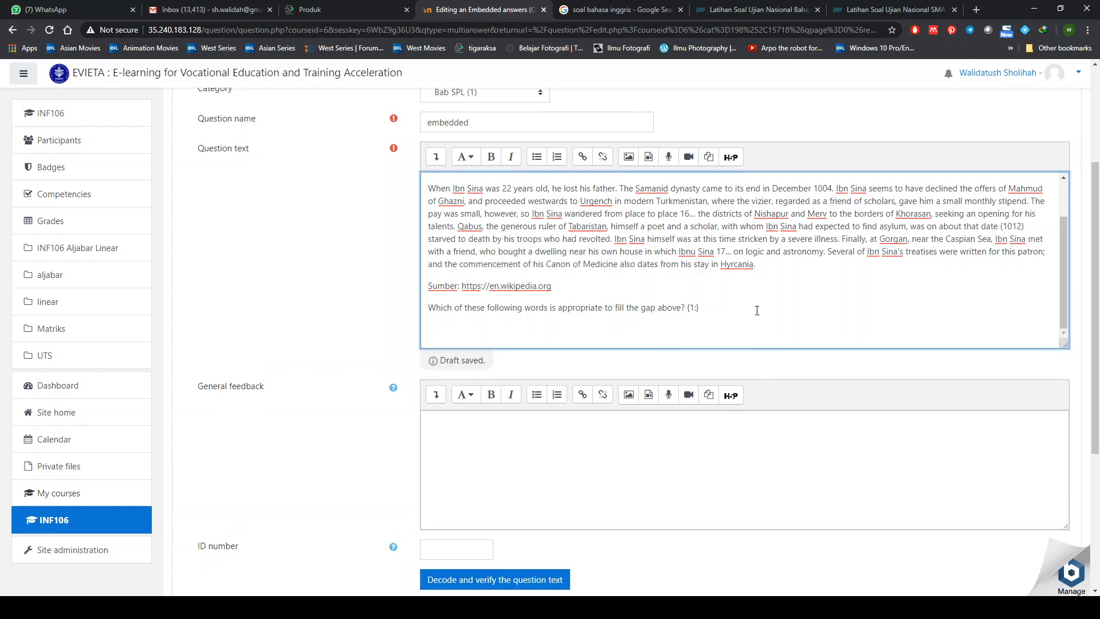
# Step: Copy answer option A, "dangerous", from the exercise page and return to the question form
pyautogui.click(868, 11)
pyautogui.scroll(-2, 295, 307)
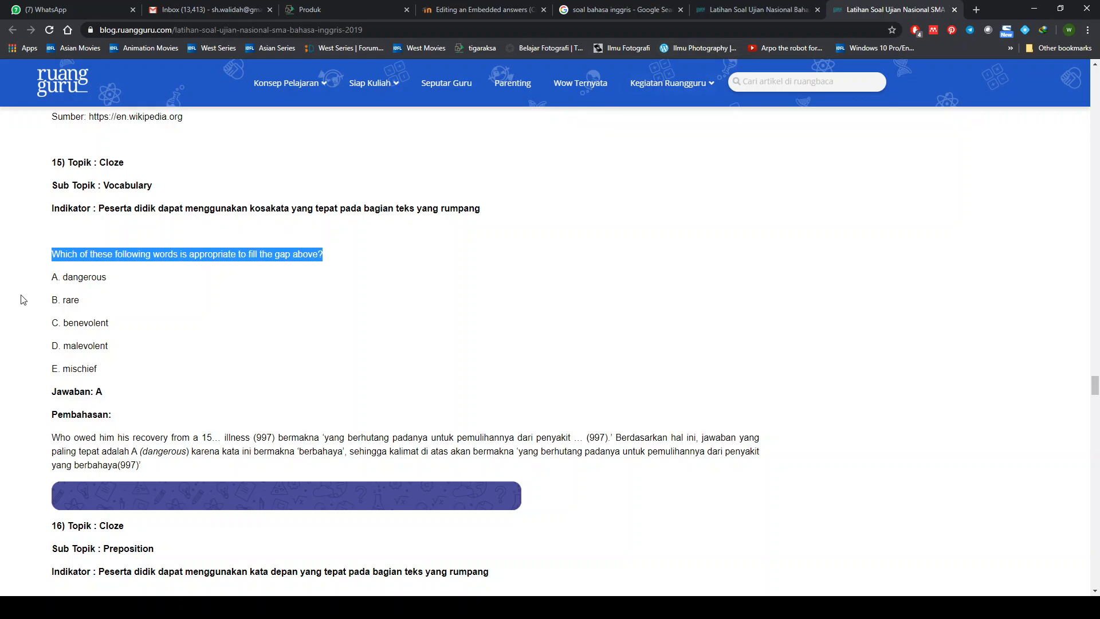
pyautogui.doubleClick(86, 277)
pyautogui.hotkey('ctrl', 'c')
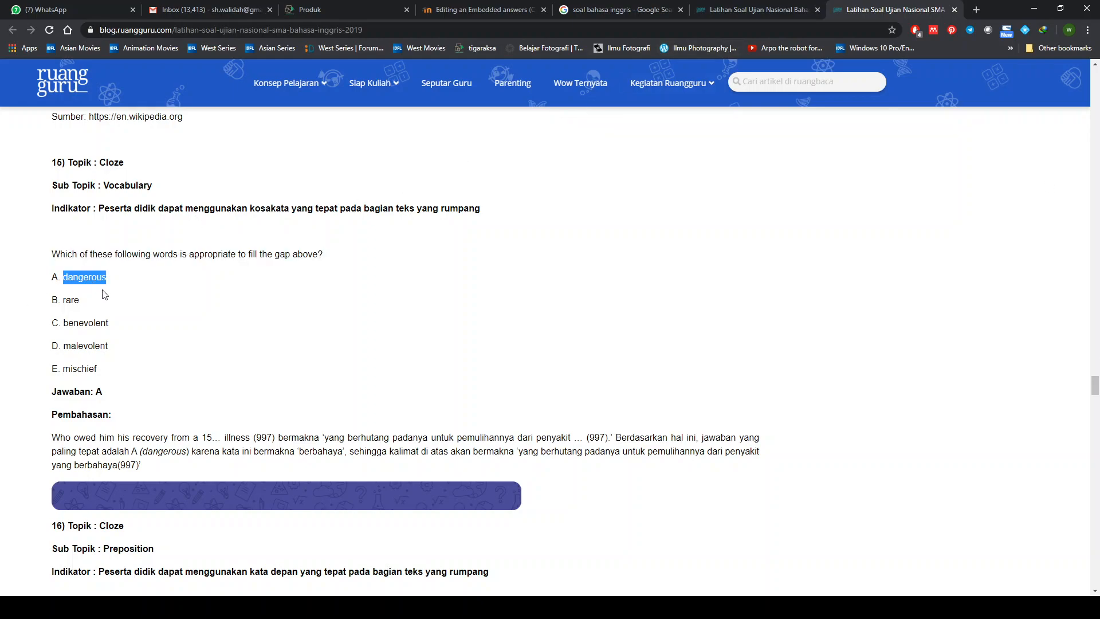
pyautogui.click(491, 10)
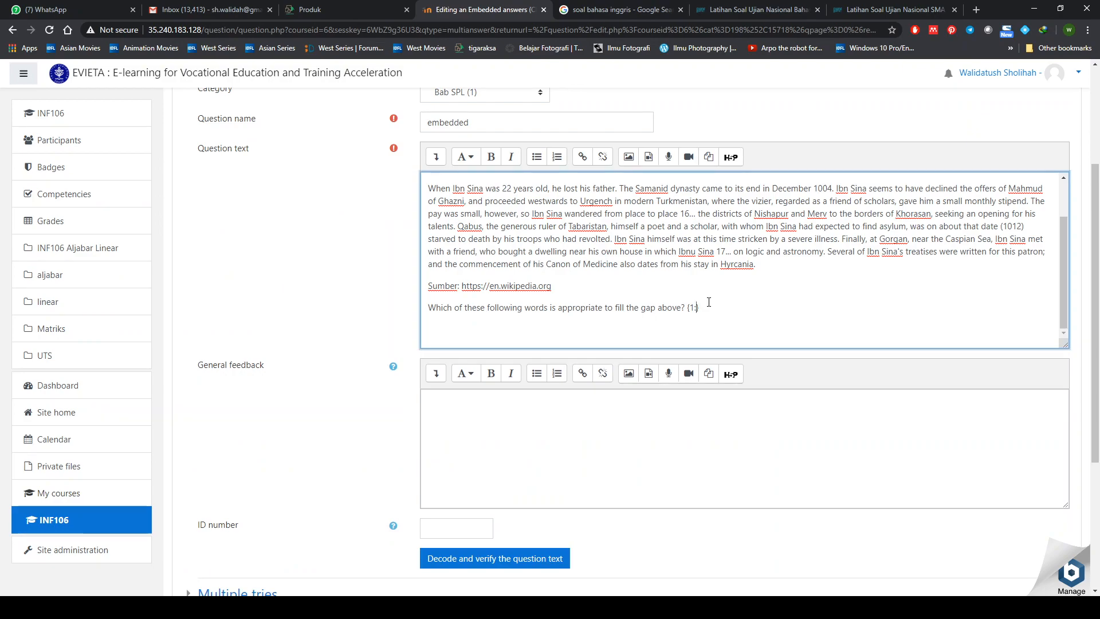
# Step: Extend the cloze code to {1:MC:} and recheck the answer options on the exercise page
pyautogui.write('MC')
pyautogui.write(':}')
pyautogui.press('BackSpace')
pyautogui.click(870, 16)
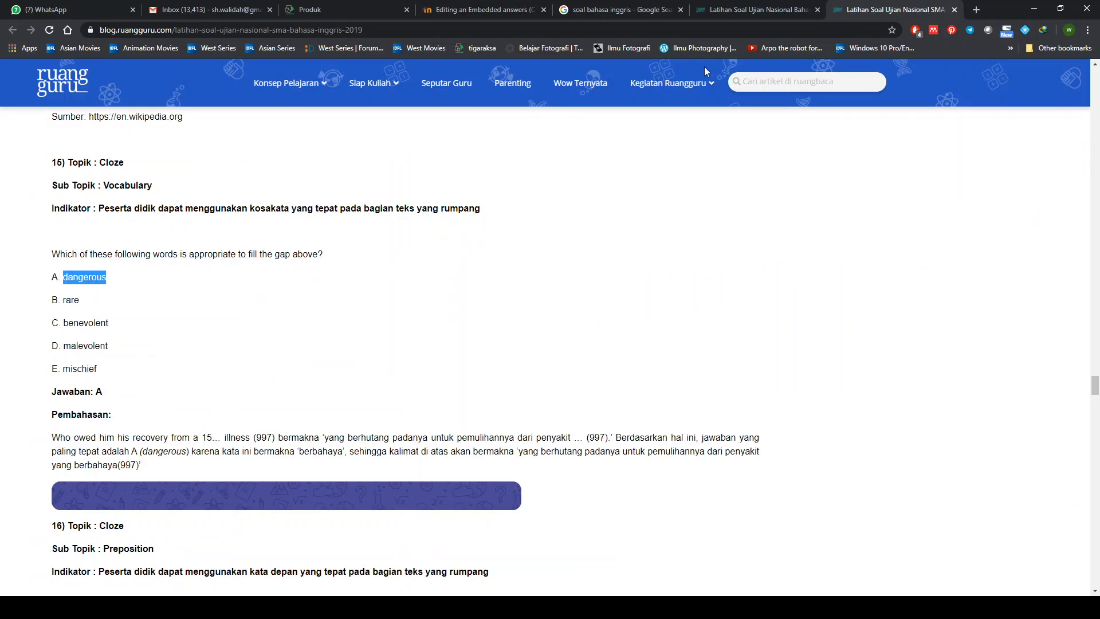
pyautogui.click(501, 12)
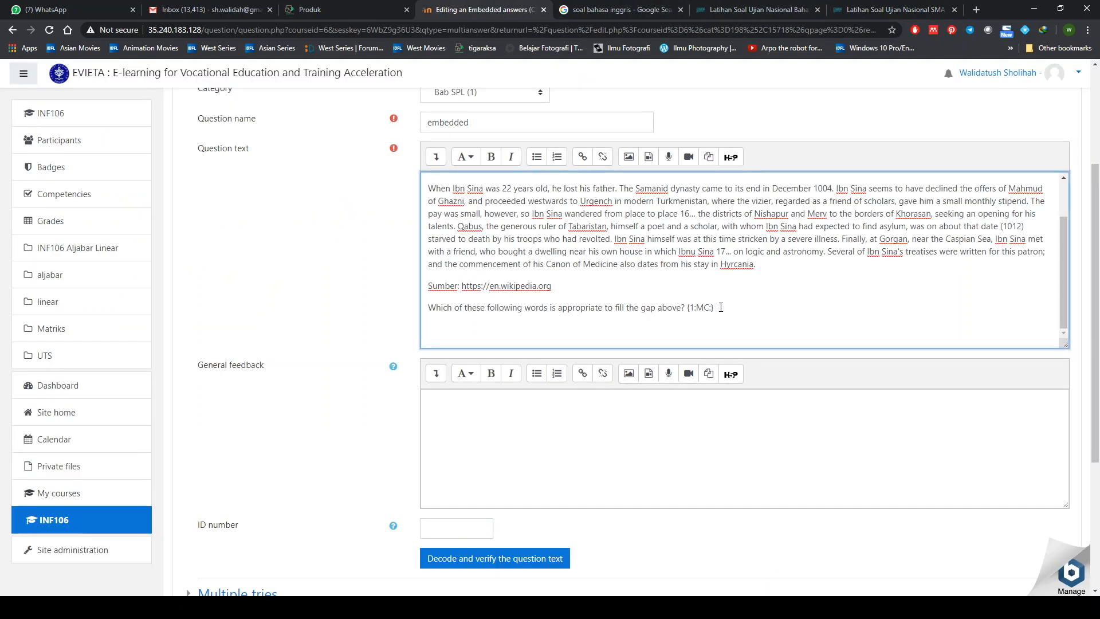
# Step: Add the answer options ~dangerous ~Rare ~benevolent ~monevolent inside the first question's {1:MC:} cloze code
pyautogui.write('~')
pyautogui.hotkey('ctrl', 'v')
pyautogui.write('~RA')
pyautogui.press('BackSpace')
pyautogui.write('are')
pyautogui.click(873, 10)
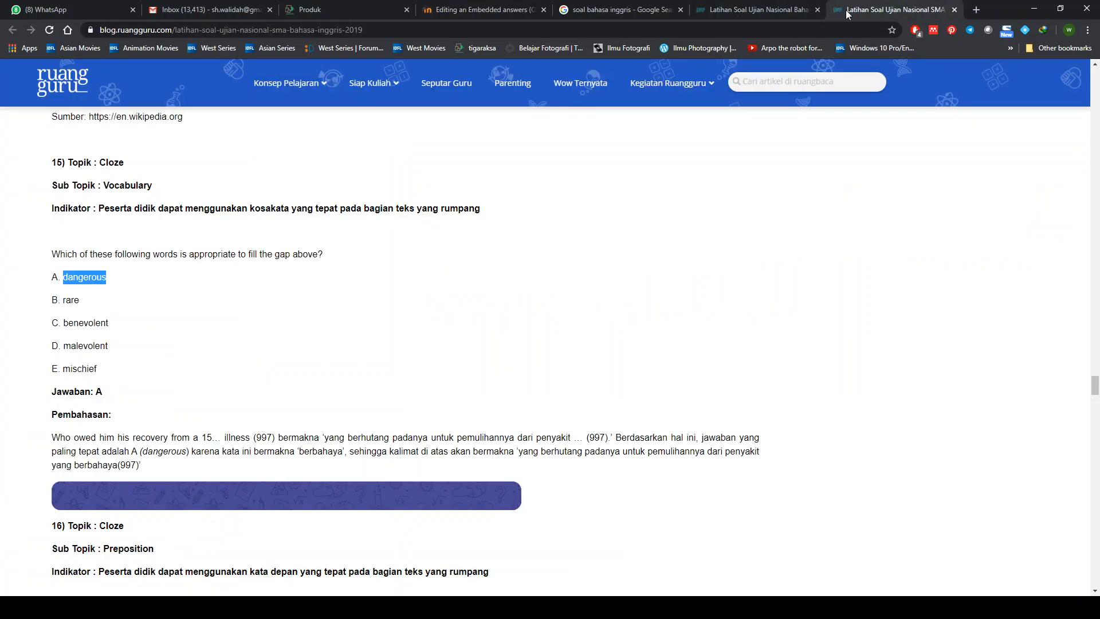
pyautogui.click(504, 10)
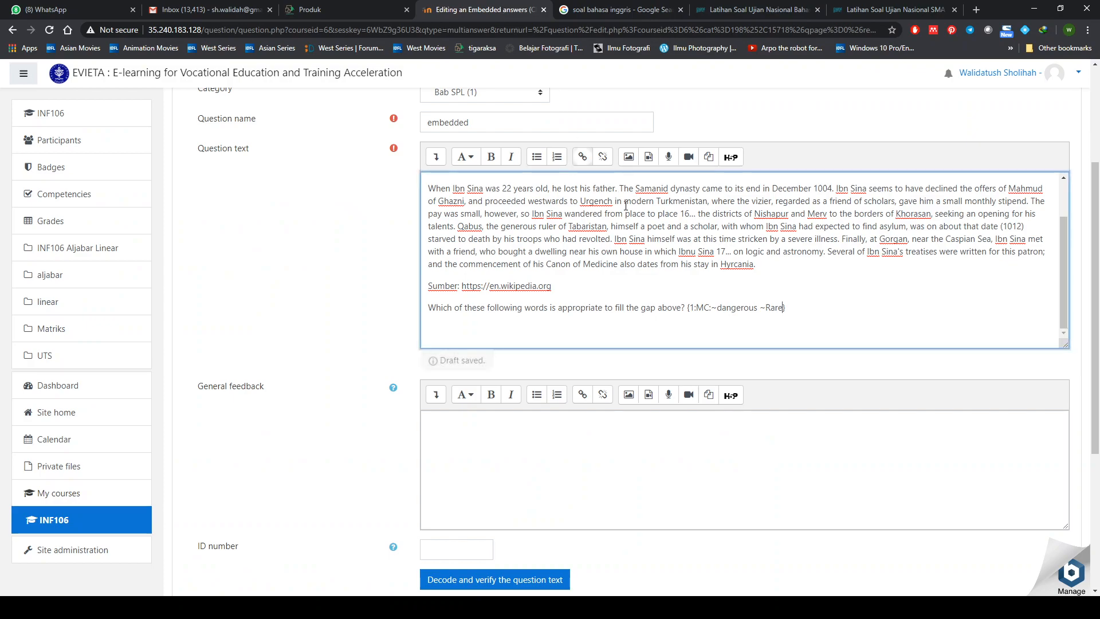
pyautogui.write('~benevolent')
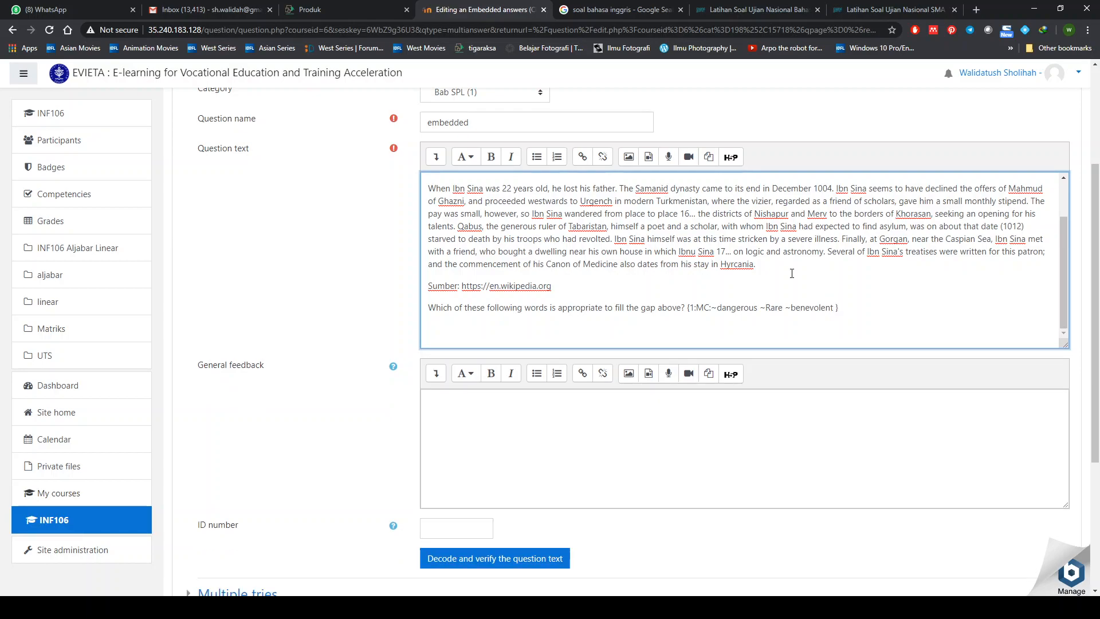
pyautogui.write(' ~monevolent')
# Step: Mark "dangerous" as the correct answer in the first cloze code by replacing its ~ with =
pyautogui.press('BackSpace')
pyautogui.write('=')
pyautogui.press('BackSpace')
pyautogui.write('~')
pyautogui.write('=')
pyautogui.press('BackSpace')
pyautogui.press('Left')
pyautogui.press('Left')
pyautogui.press('Left')
pyautogui.press('Left')
pyautogui.press('Left')
pyautogui.press('Left')
pyautogui.press('BackSpace')
pyautogui.write('=')
# Step: Copy "Which of these following prepositions is appropriate to fill the gap above?" from exercise 16 and paste it on a new line below the first question
pyautogui.click(909, 309)
pyautogui.press('Return')
pyautogui.click(836, 10)
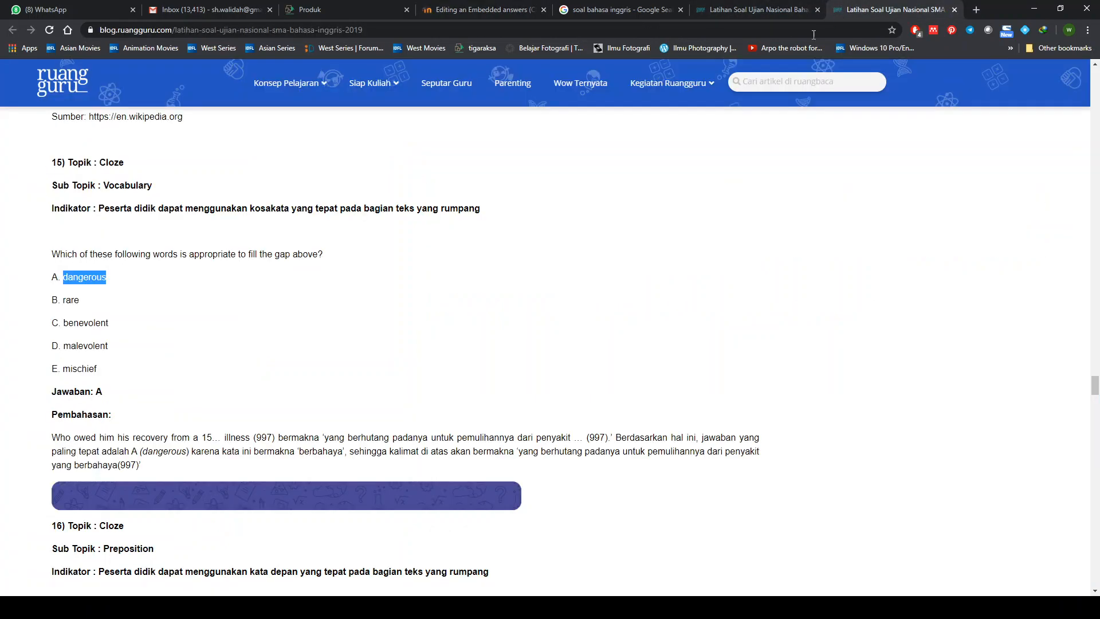
pyautogui.scroll(-4, 373, 388)
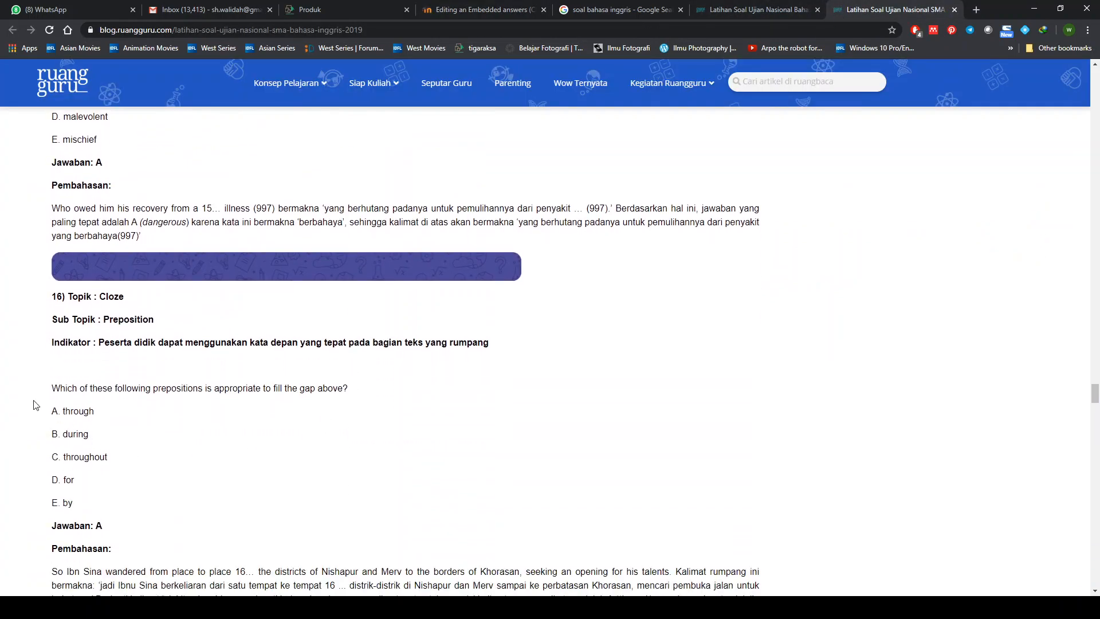
pyautogui.moveTo(49, 388); pyautogui.dragTo(354, 397)
pyautogui.hotkey('ctrl', 'c')
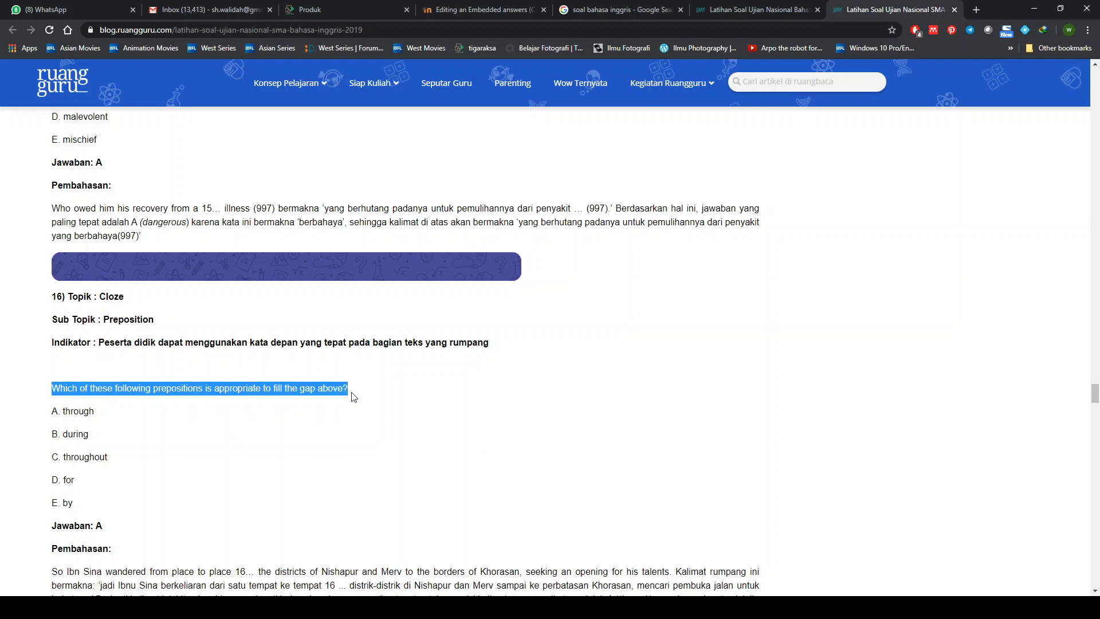
pyautogui.click(486, 10)
pyautogui.hotkey('ctrl', 'v')
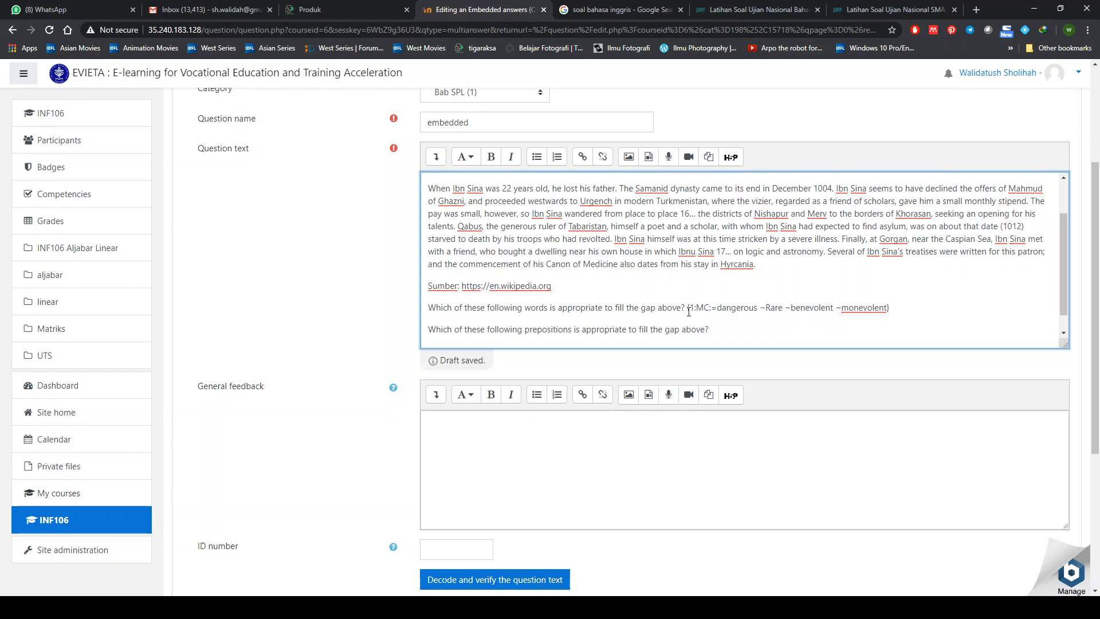
# Step: Add the cloze code {1:MCS:} after the prepositions question
pyautogui.moveTo(688, 308); pyautogui.dragTo(704, 308)
pyautogui.click(715, 327)
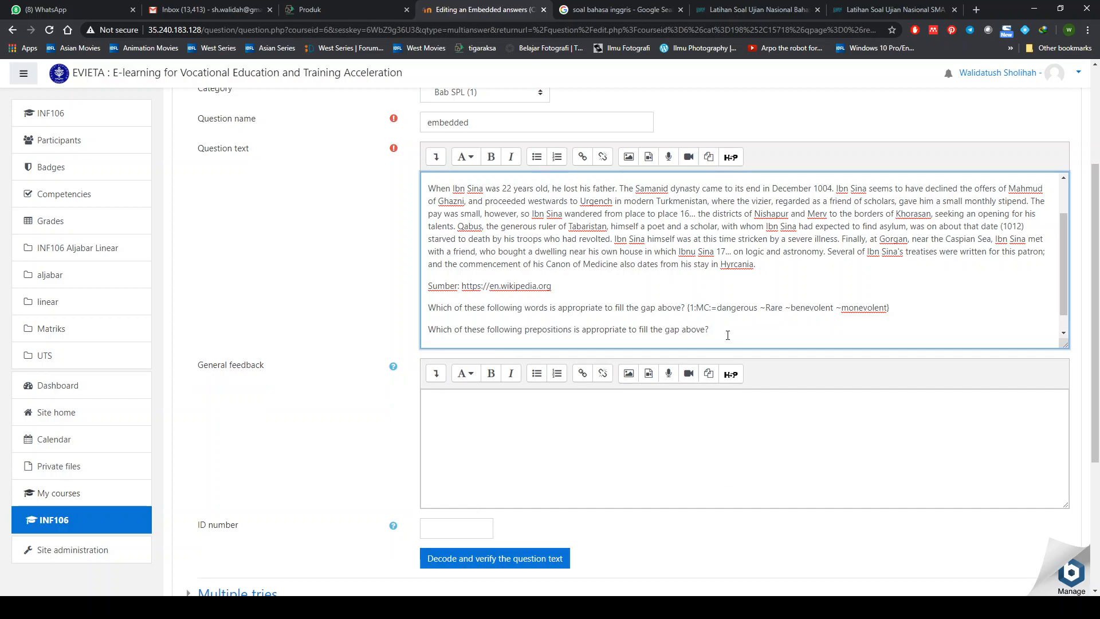
pyautogui.write('{}')
pyautogui.click(862, 10)
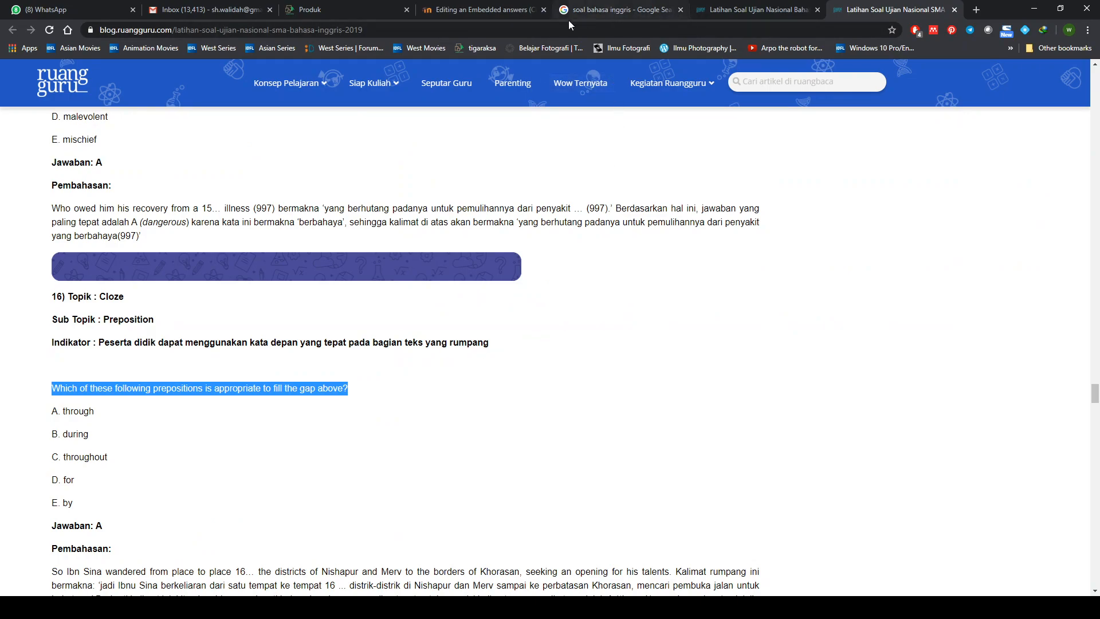
pyautogui.click(513, 12)
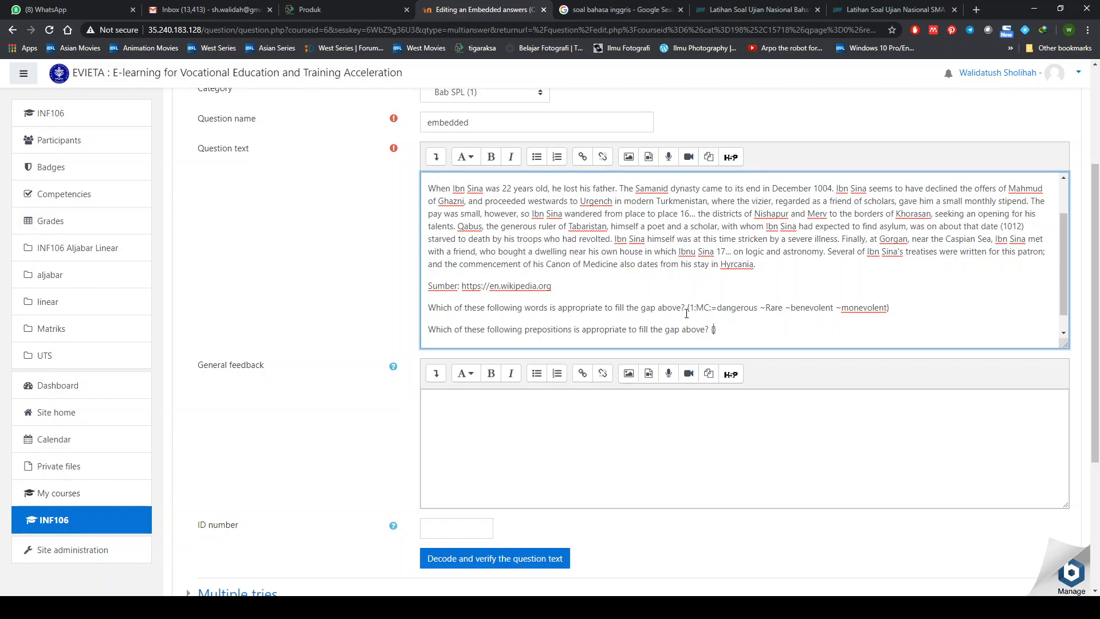
pyautogui.write('1:MCS')
pyautogui.write(':')
# Step: Check exercise 16's options and enter =through ~during ~througout ~for inside the {1:MCS:} code
pyautogui.click(917, 10)
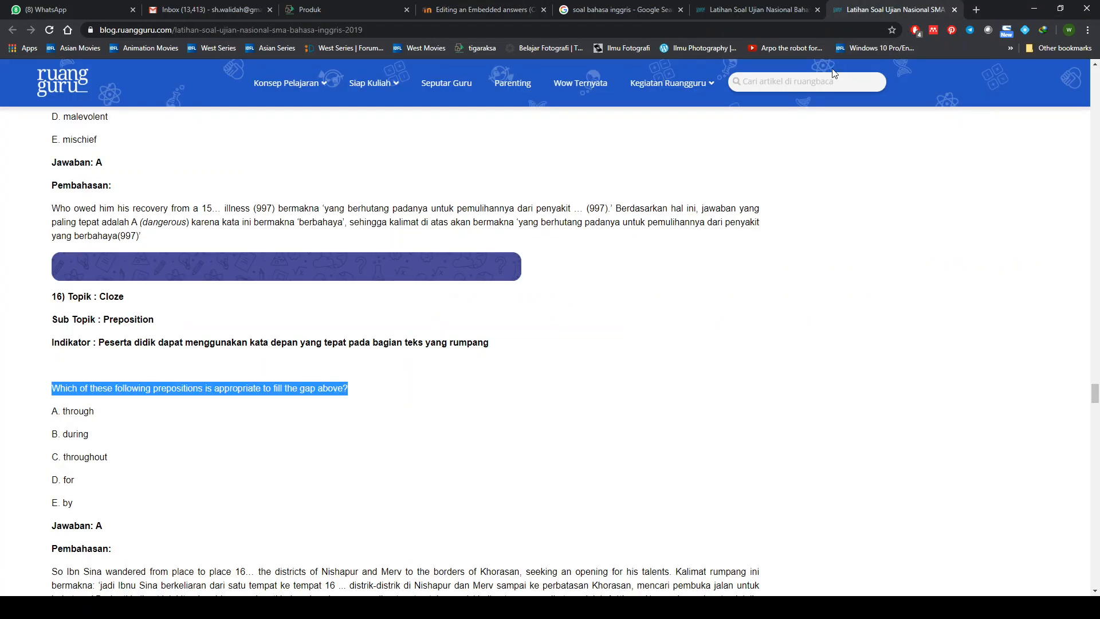
pyautogui.click(491, 8)
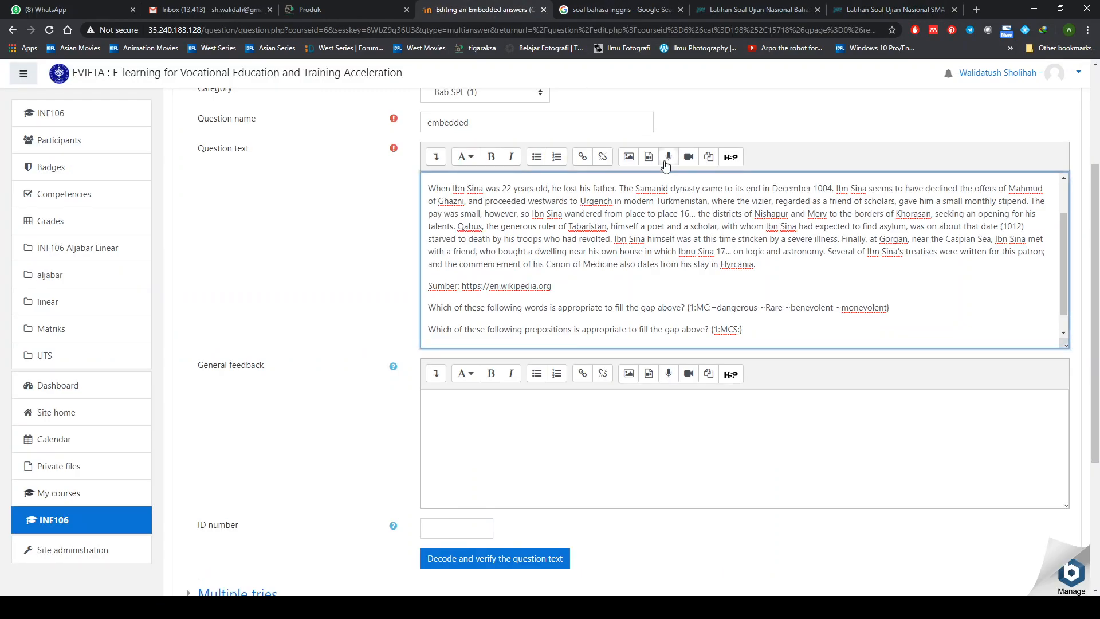
pyautogui.write('=th')
pyautogui.write('rough')
pyautogui.write(' ~durin')
pyautogui.write('g ~t')
pyautogui.write('hrou')
pyautogui.write('gout')
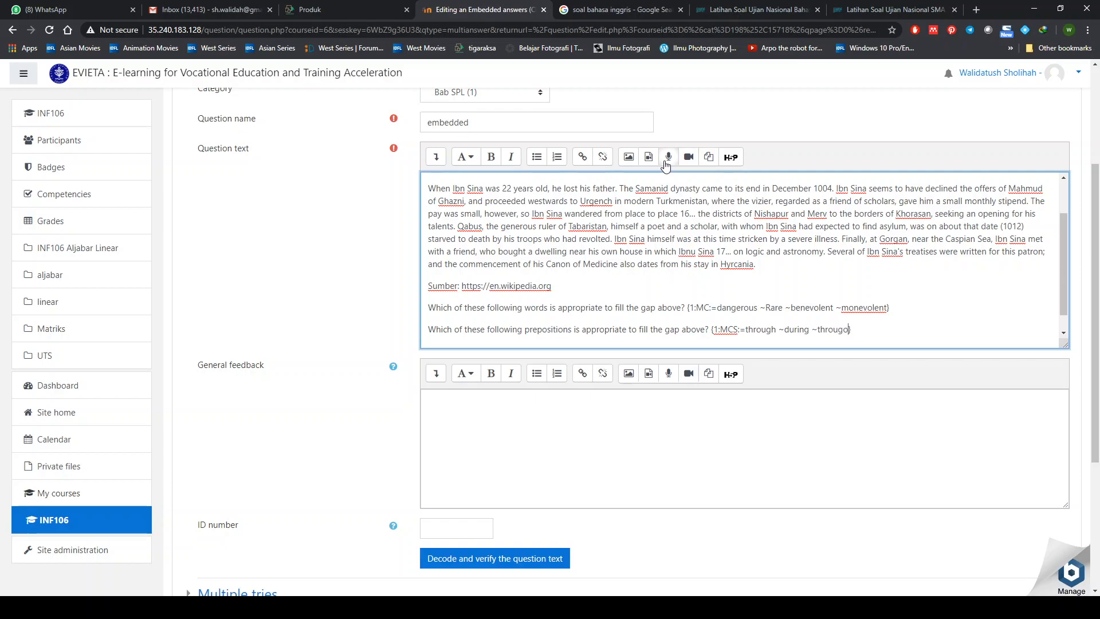
pyautogui.write(' ~fo')
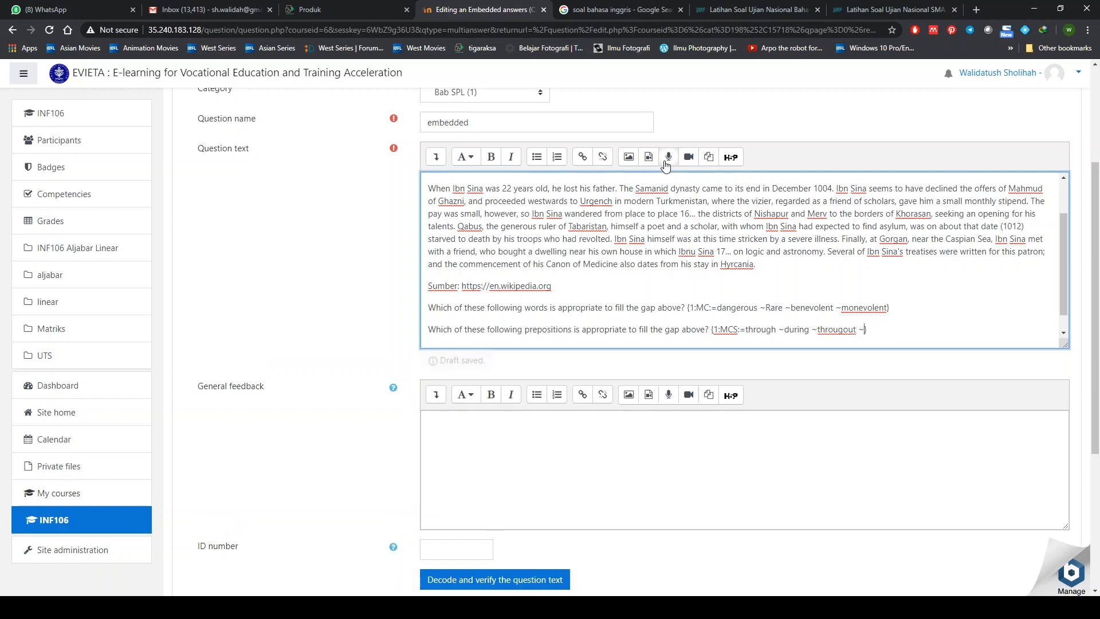
pyautogui.write('r')
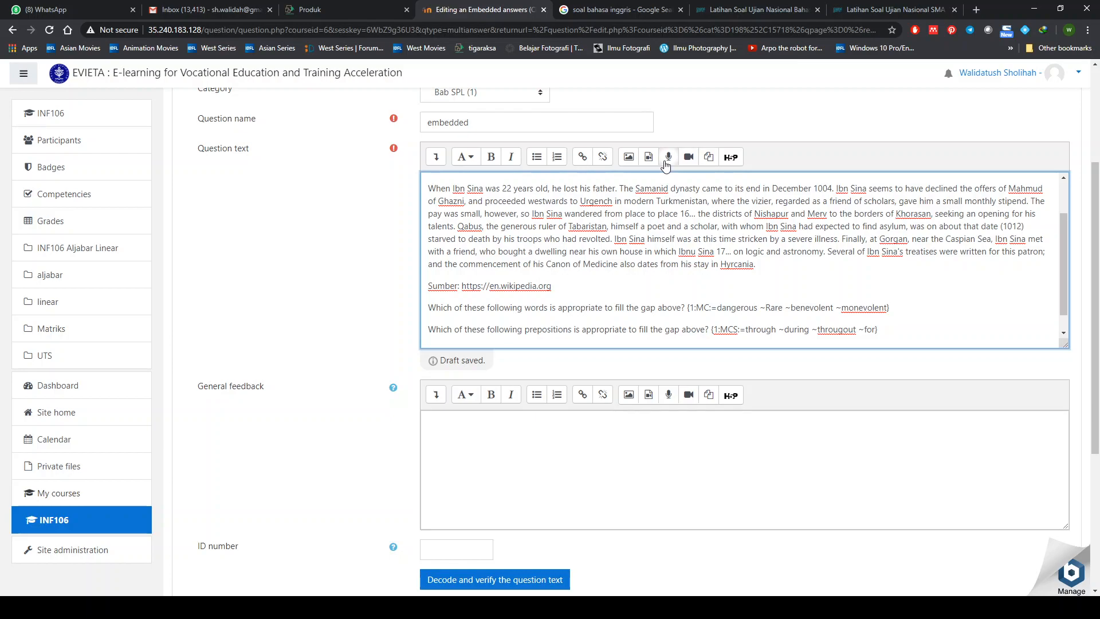
# Step: Copy exercise 17's sentence "Which of these following words is appropriate to fill the gap above?" and paste it on a new line below the prepositions question
pyautogui.press('Return')
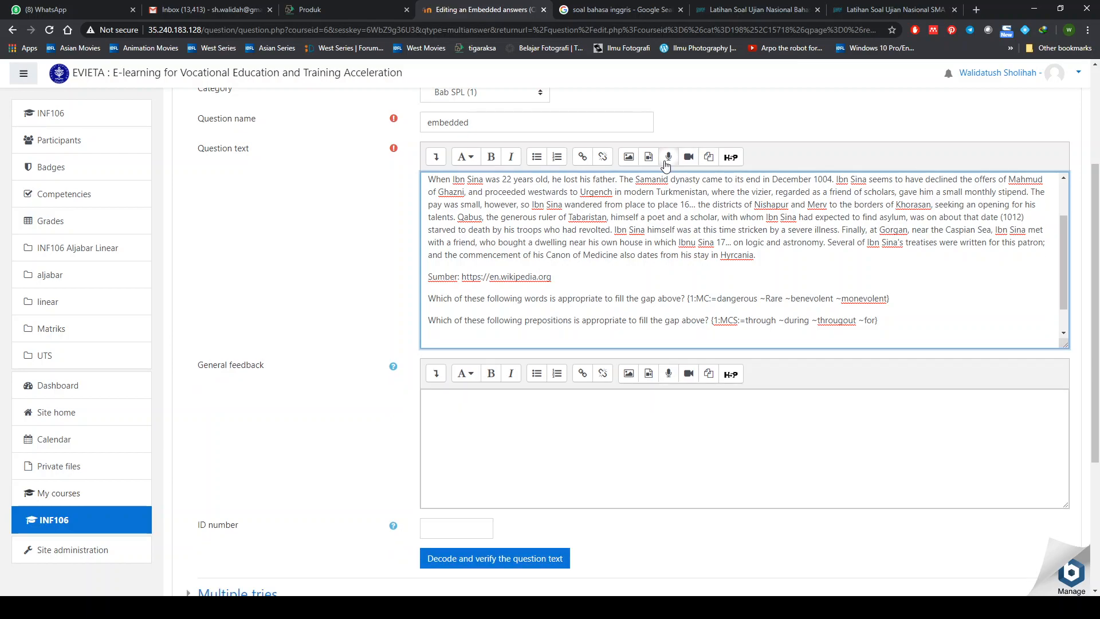
pyautogui.click(847, 12)
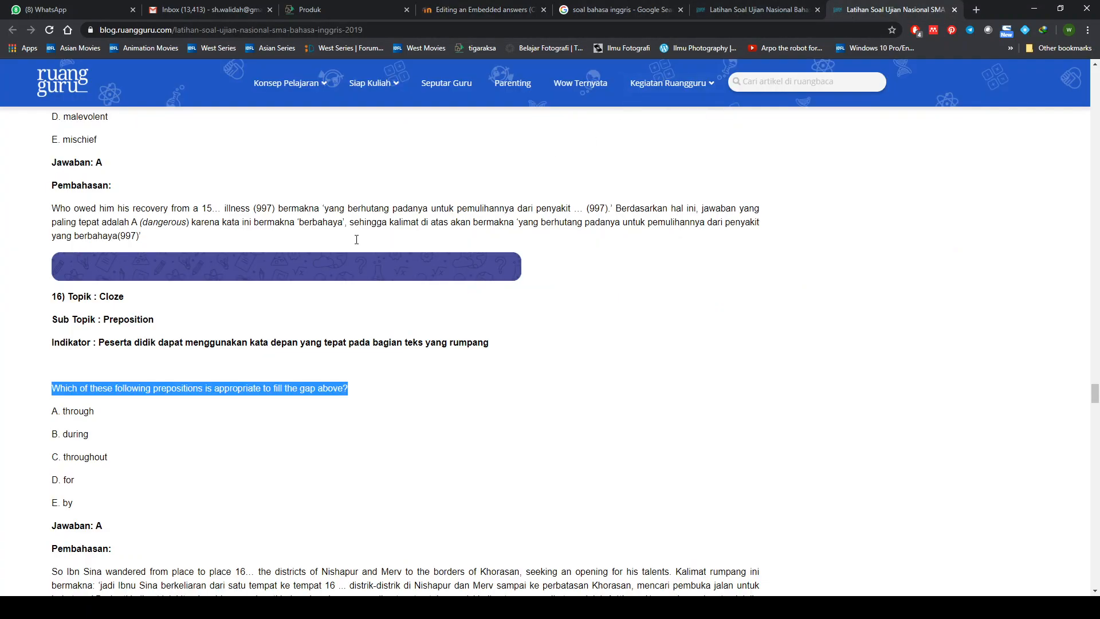
pyautogui.scroll(-1, 98, 456)
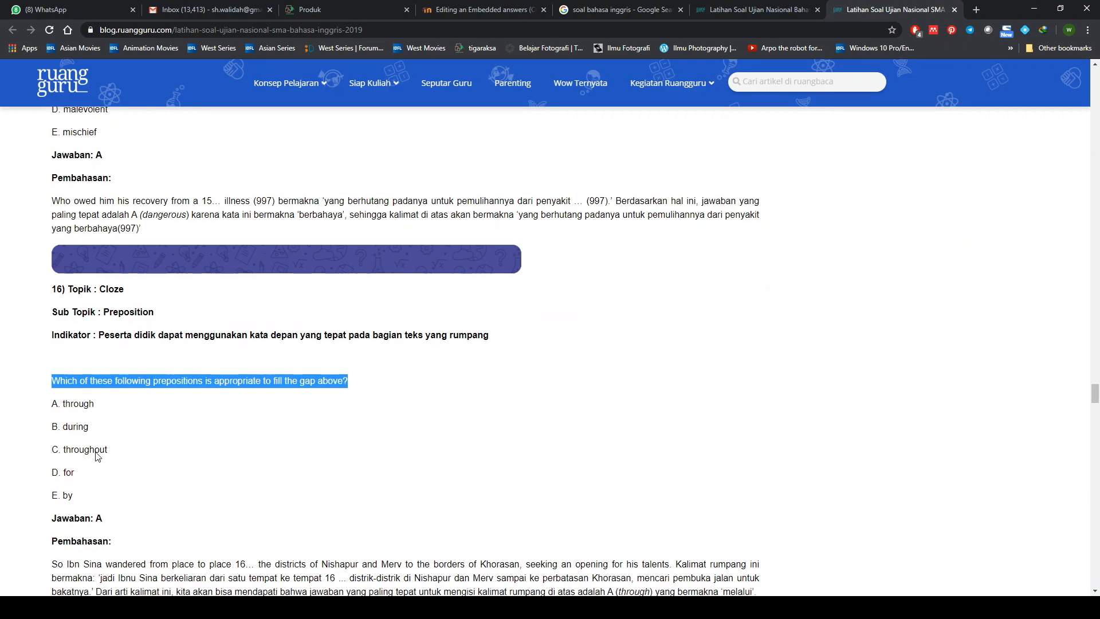
pyautogui.scroll(-6, 97, 456)
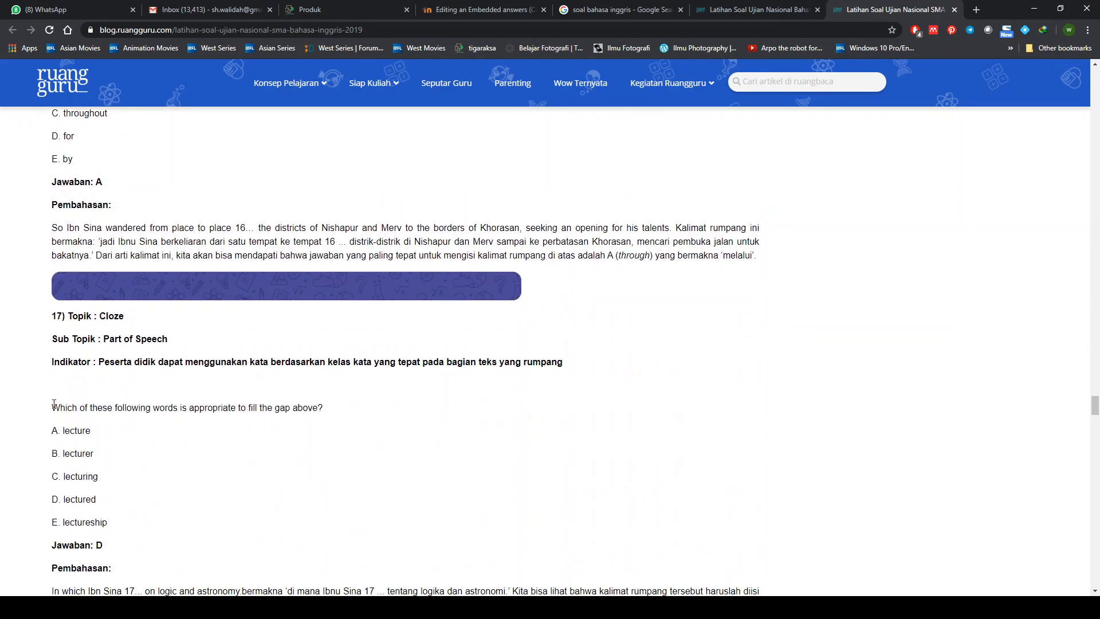
pyautogui.moveTo(53, 406); pyautogui.dragTo(330, 408)
pyautogui.hotkey('ctrl', 'c')
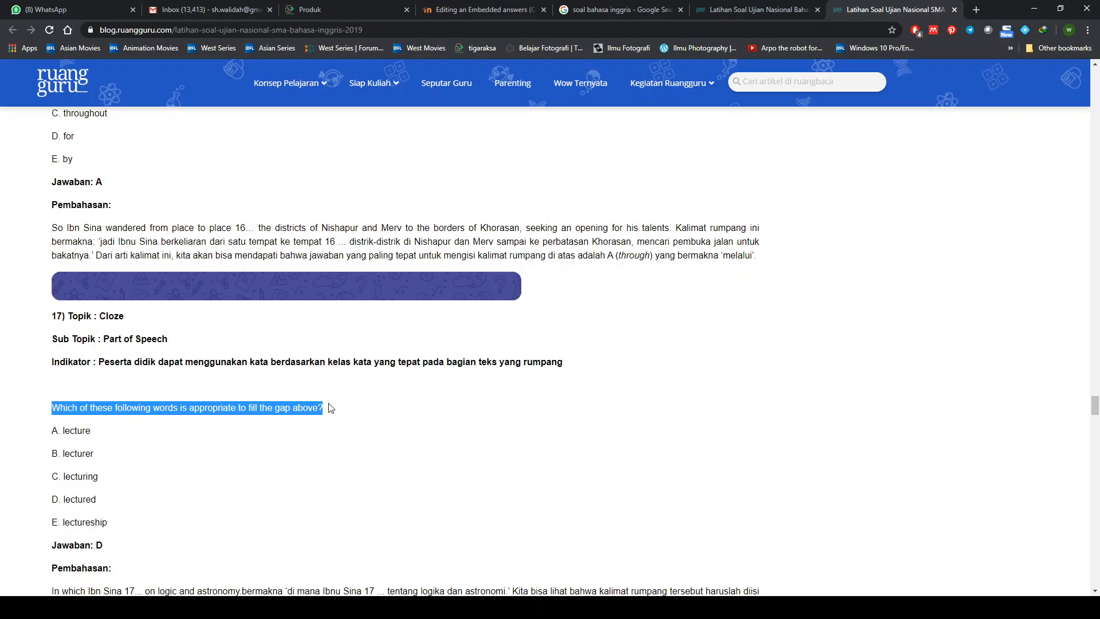
pyautogui.click(514, 13)
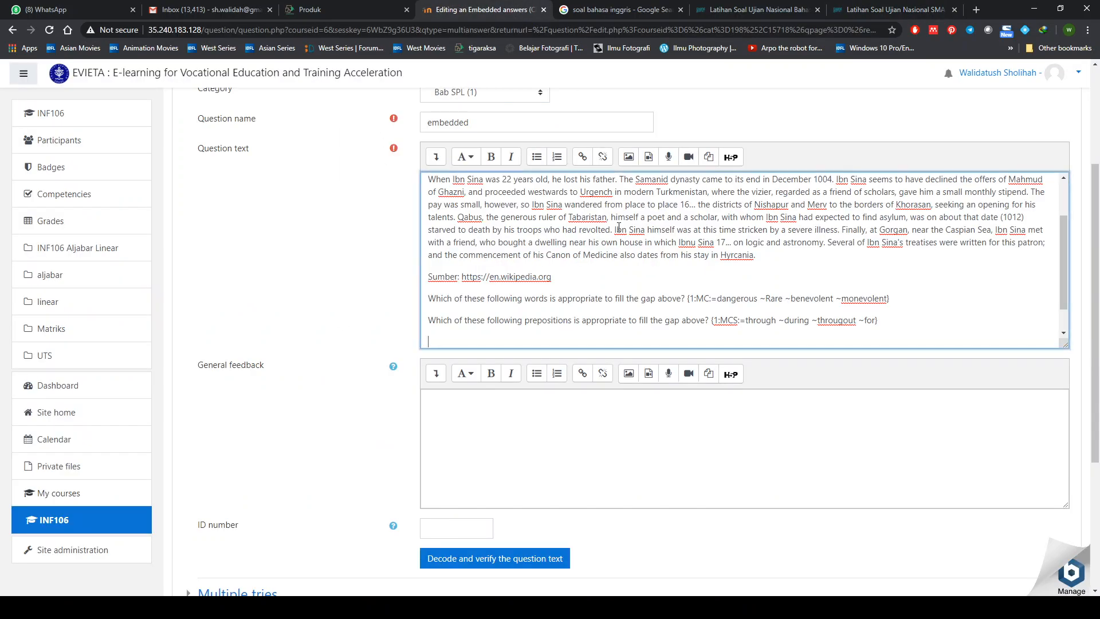
pyautogui.hotkey('ctrl', 'v')
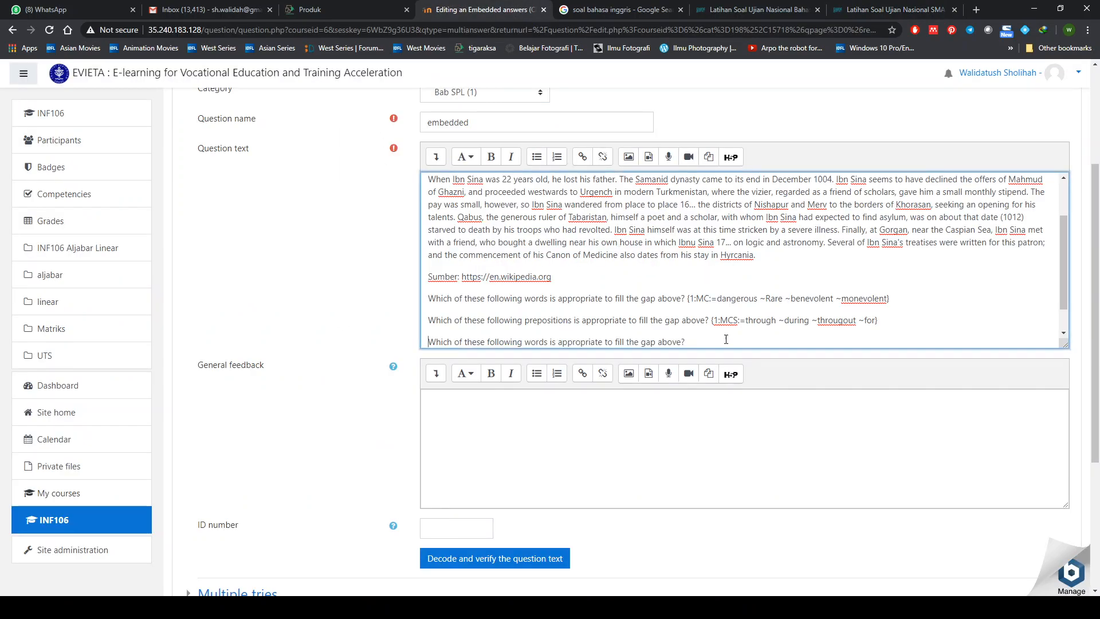
# Step: Check exercise 17's answer key and add the cloze code {1:MCHS:} after the third question
pyautogui.click(857, 10)
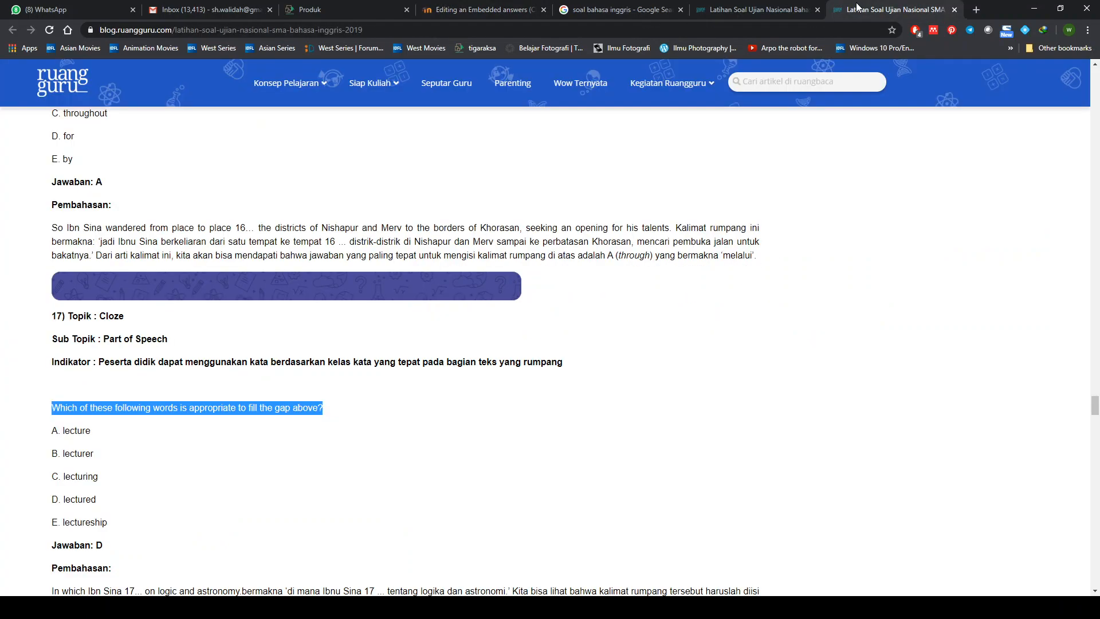
pyautogui.scroll(-2, 171, 487)
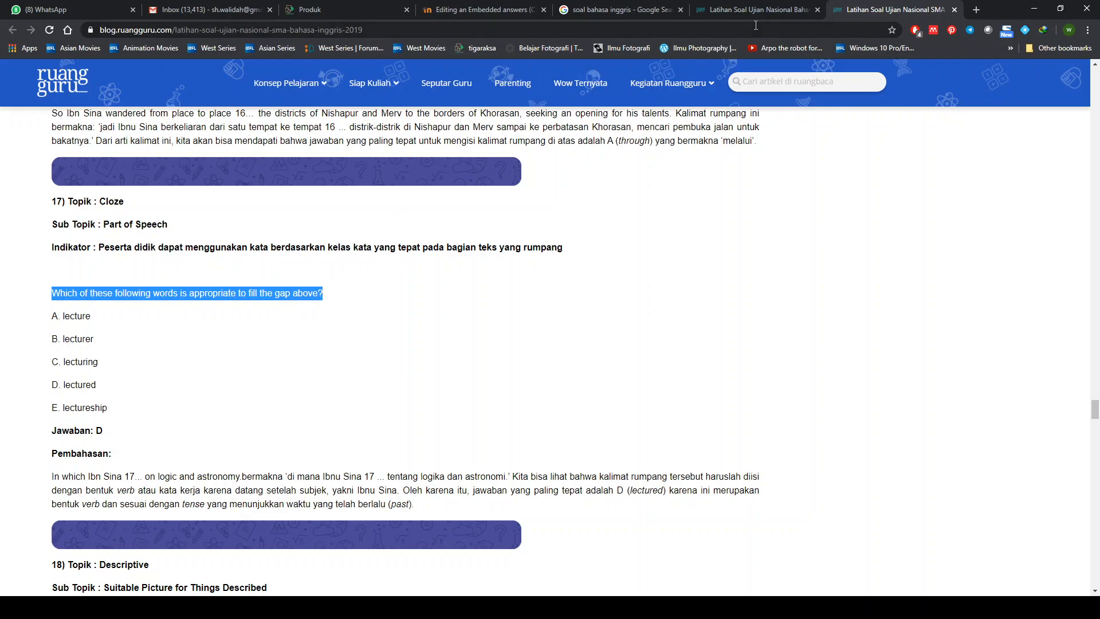
pyautogui.click(483, 3)
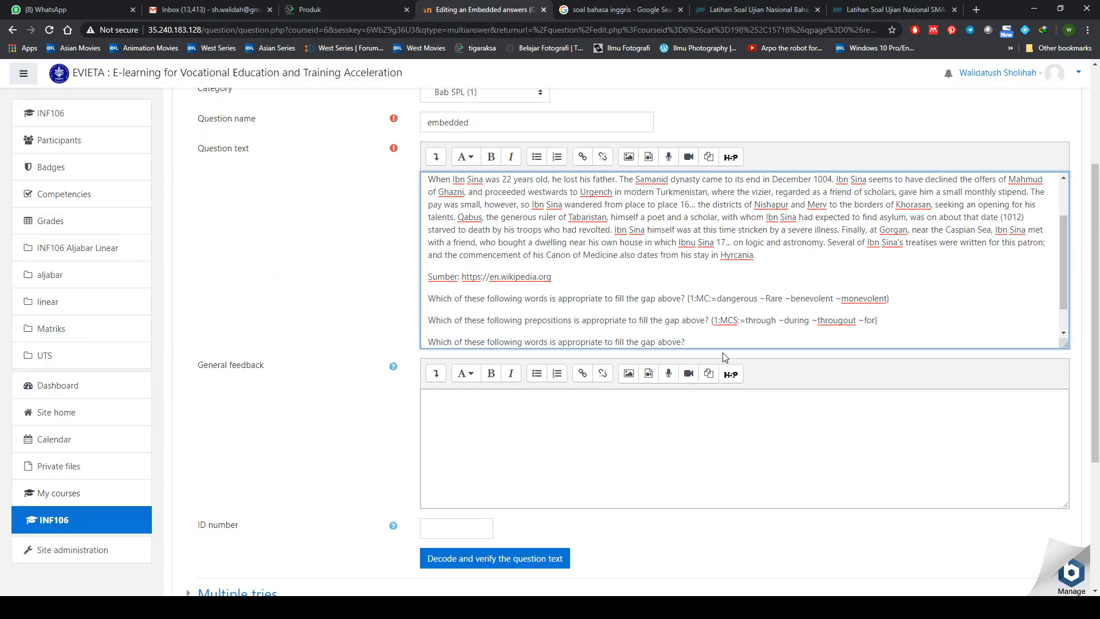
pyautogui.write('{}')
pyautogui.press('Left')
pyautogui.write('1:MC')
pyautogui.write('HS')
pyautogui.scroll(-1, 754, 340)
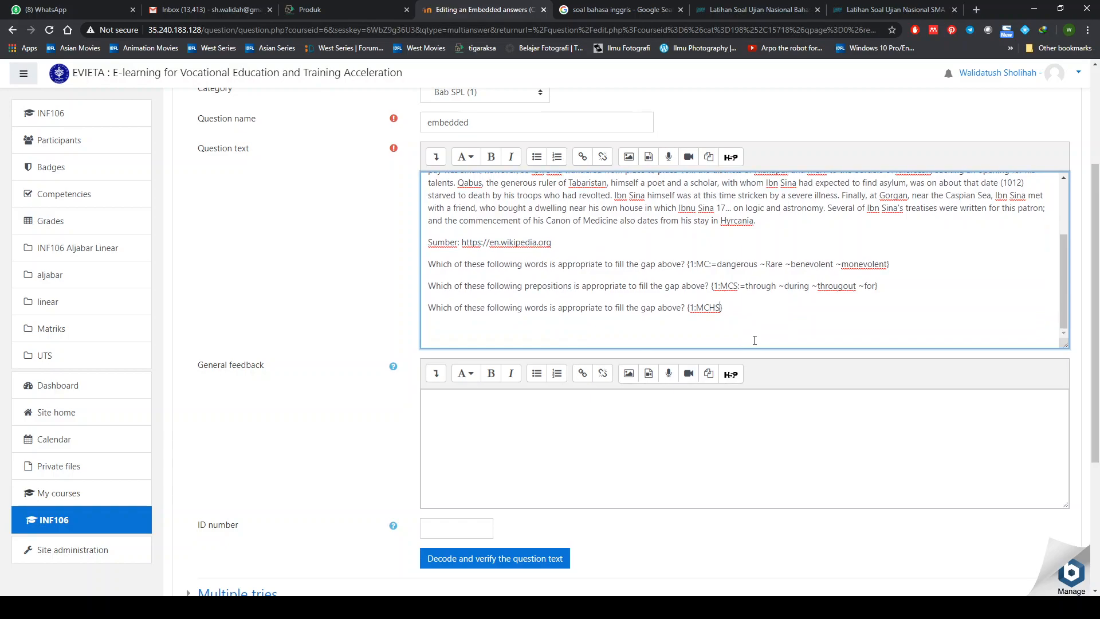
pyautogui.write(':=')
# Step: Check exercise 17's options and enter ~lecture ~lecturer ~=lectured inside the {1:MCHS:} code
pyautogui.click(871, 6)
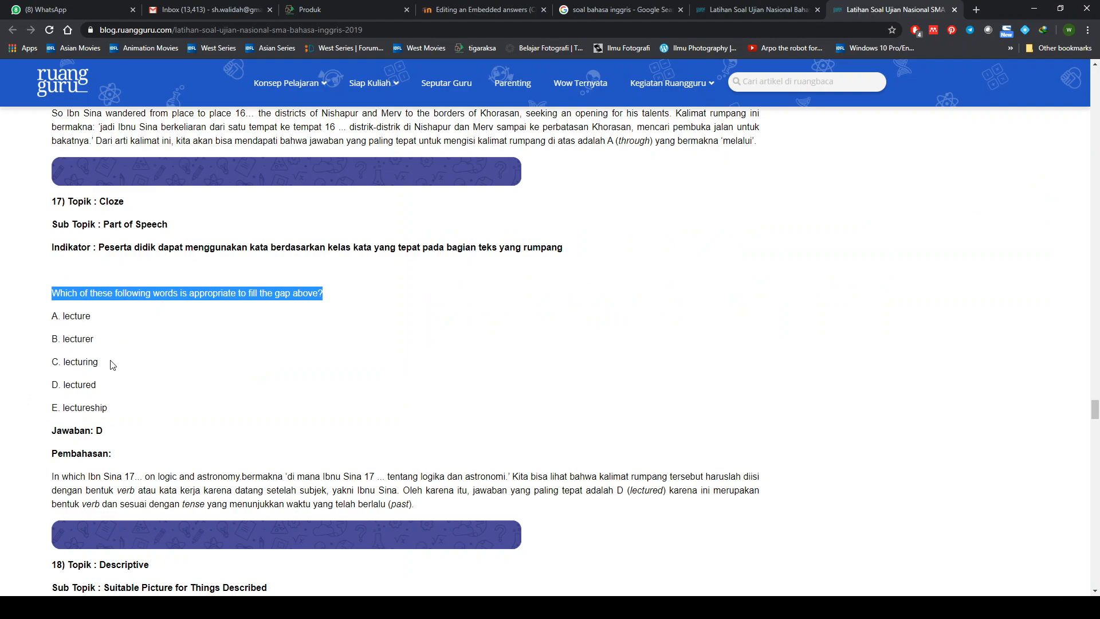
pyautogui.click(477, 12)
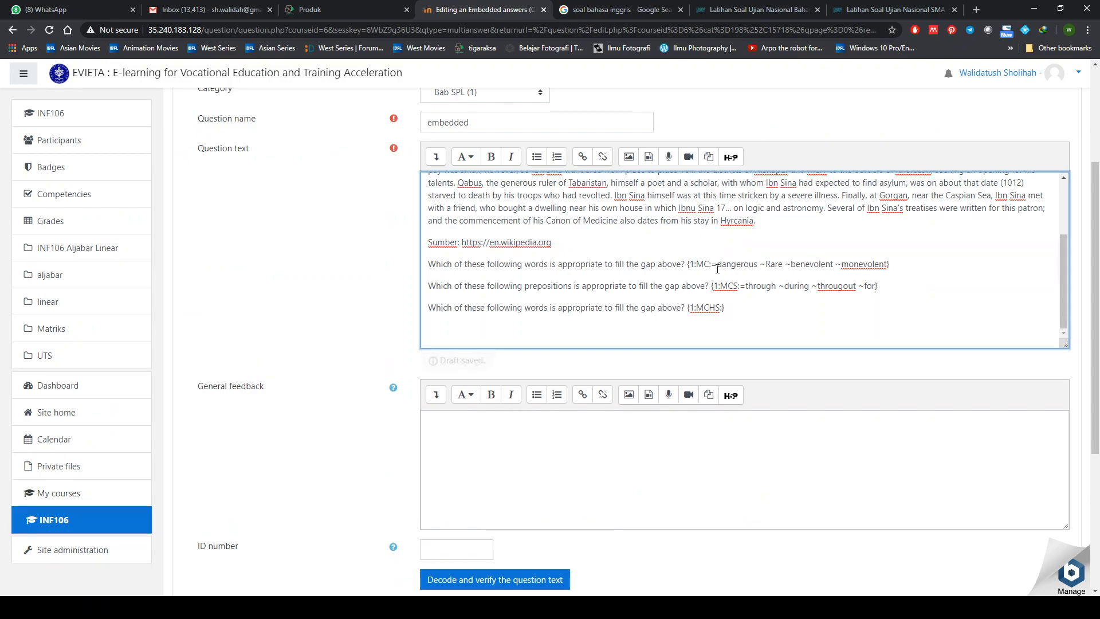
pyautogui.write('~lecture ')
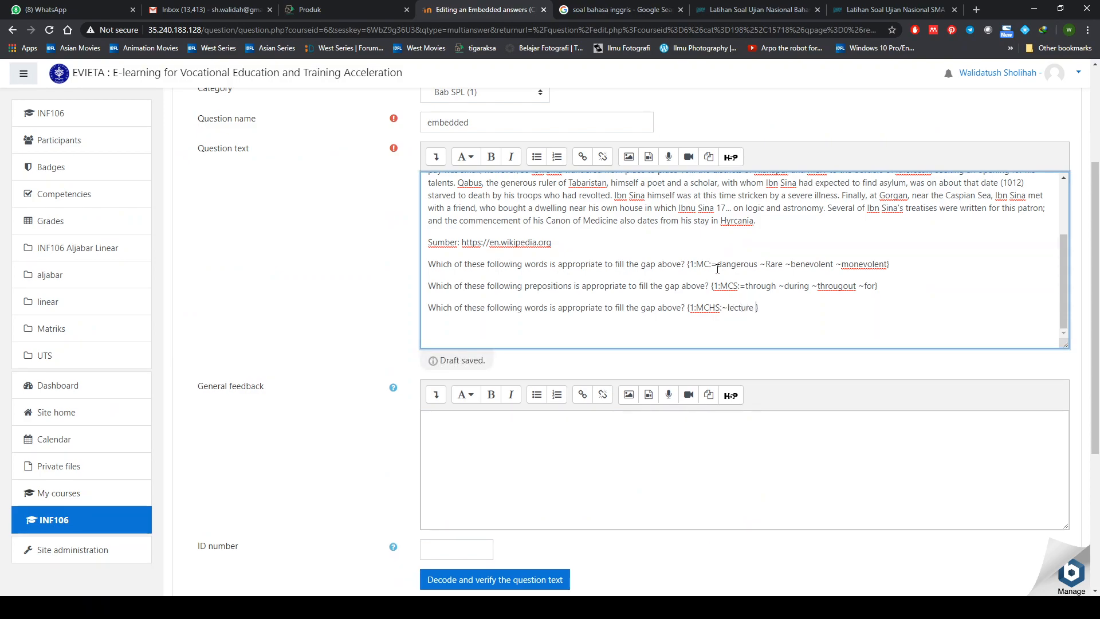
pyautogui.write('~')
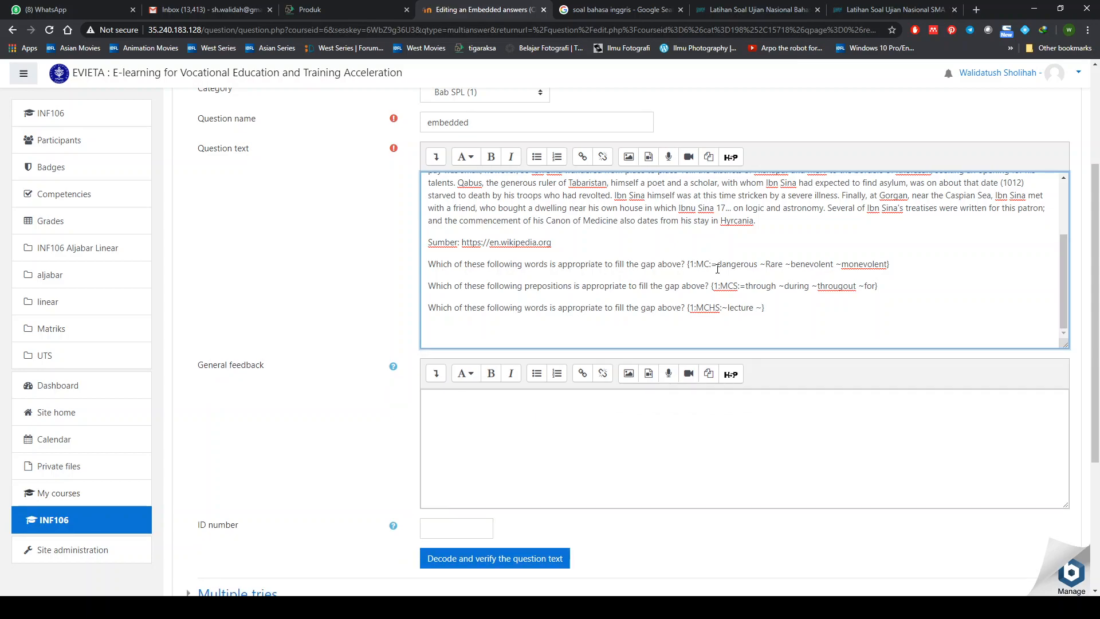
pyautogui.write('lecturer ~=lectured')
# Step: Expand the Multiple tries settings and look over the Hint 1 and Hint 2 fields
pyautogui.scroll(-2, 505, 451)
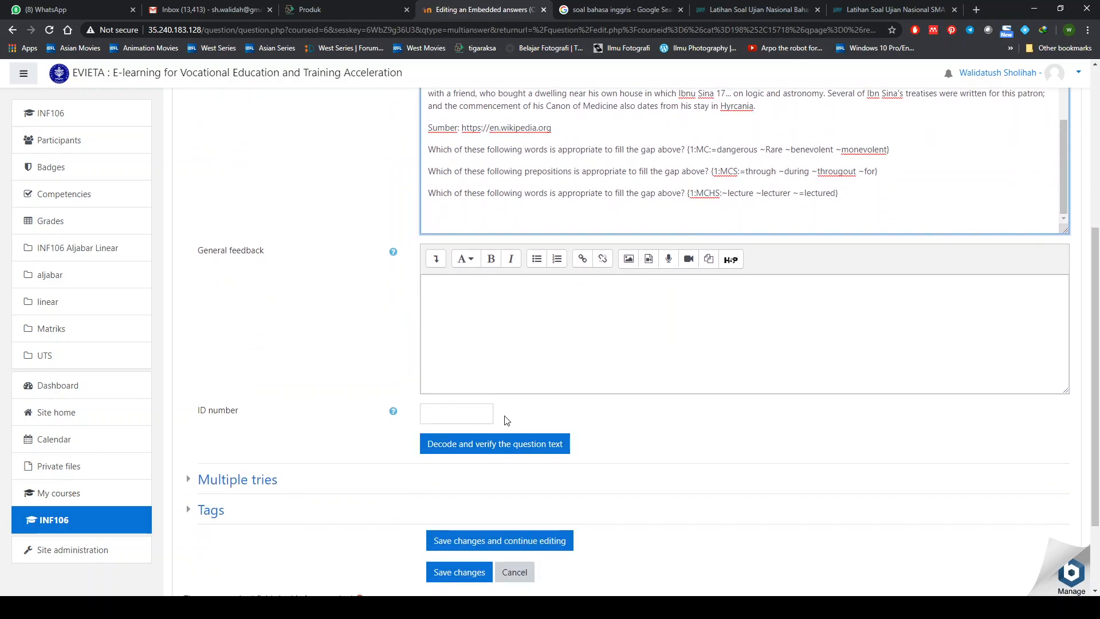
pyautogui.scroll(-2, 507, 420)
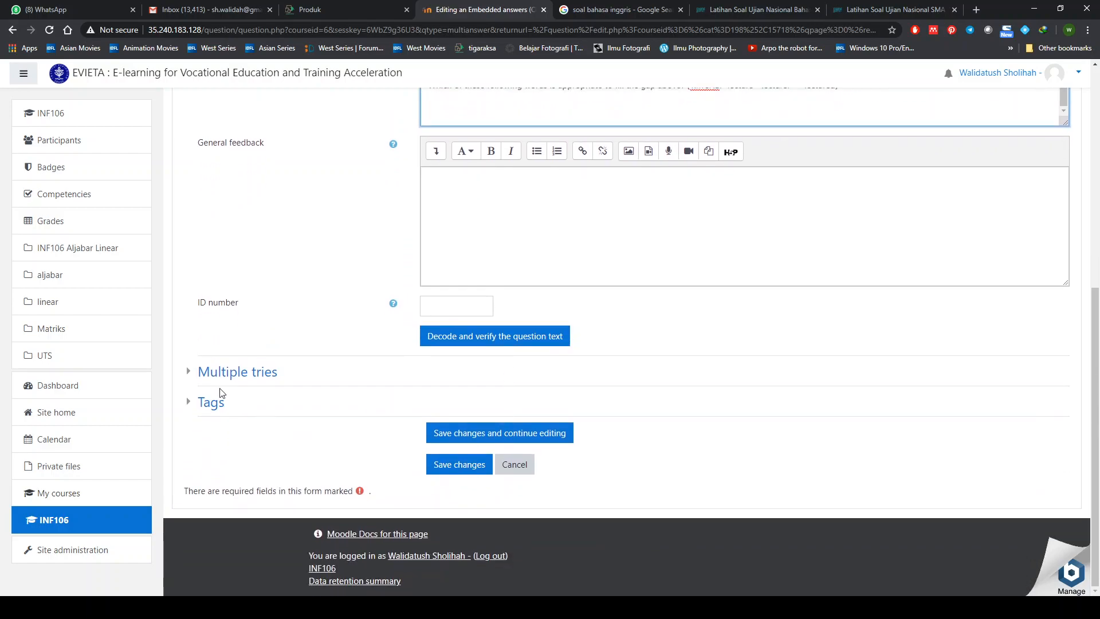
pyautogui.click(193, 373)
pyautogui.scroll(-2, 442, 422)
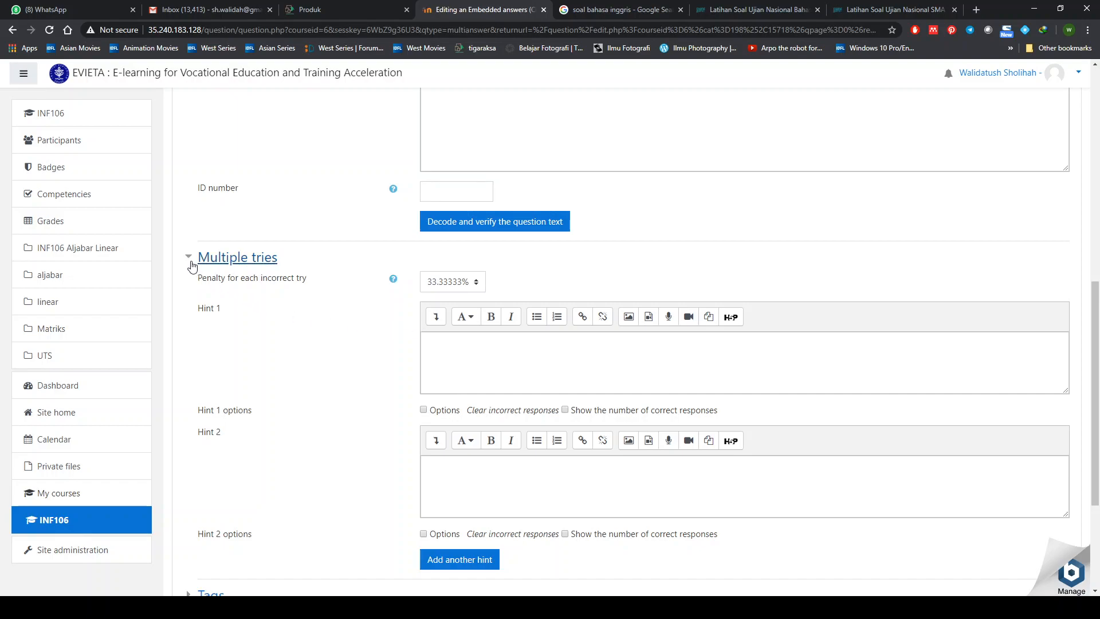
pyautogui.click(464, 355)
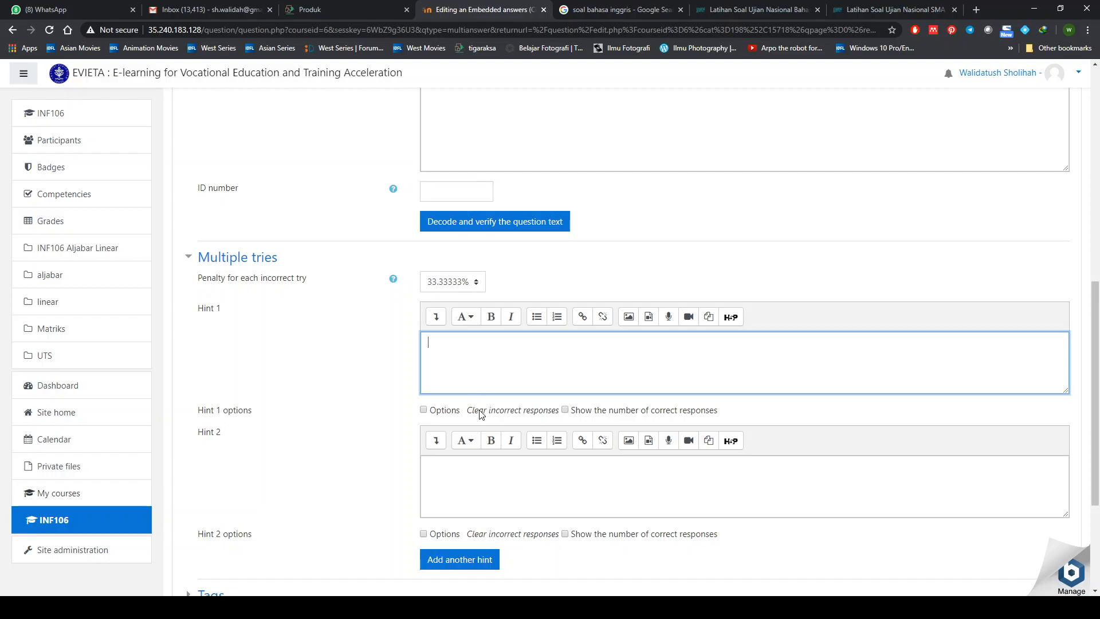
pyautogui.click(487, 467)
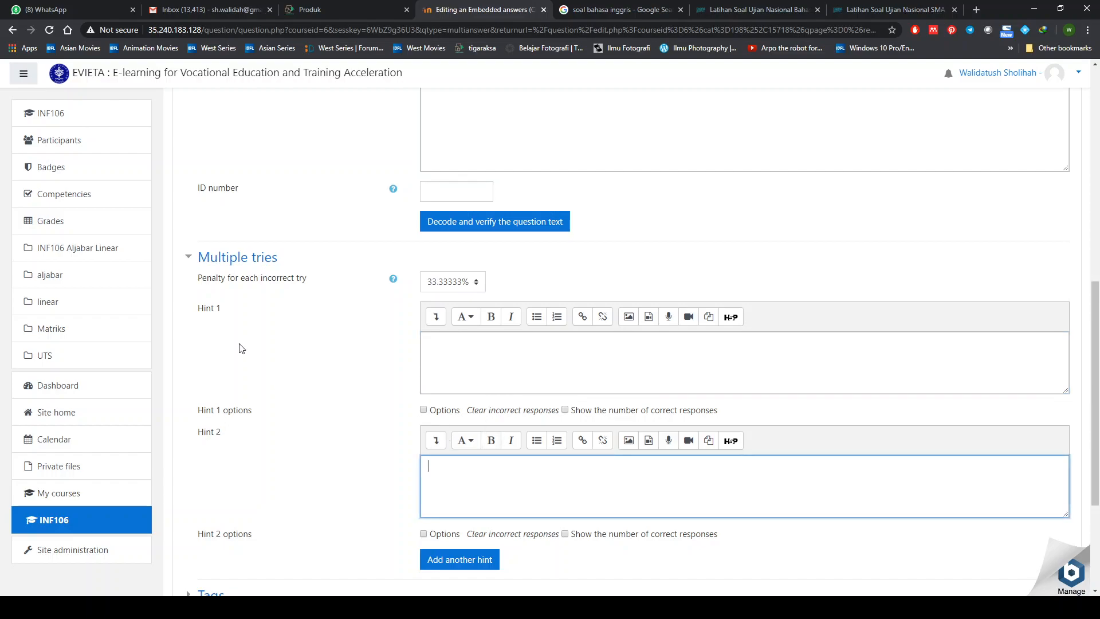
# Step: Collapse the Multiple tries settings, save the Cloze question, and open a preview of "embedded" from the question bank
pyautogui.click(190, 259)
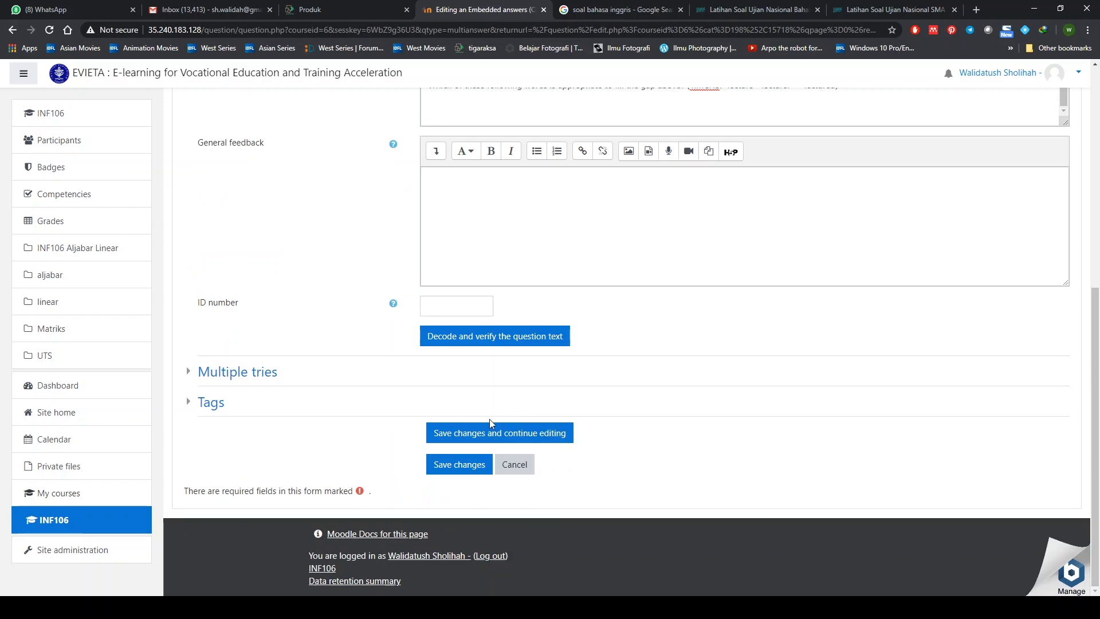
pyautogui.click(467, 465)
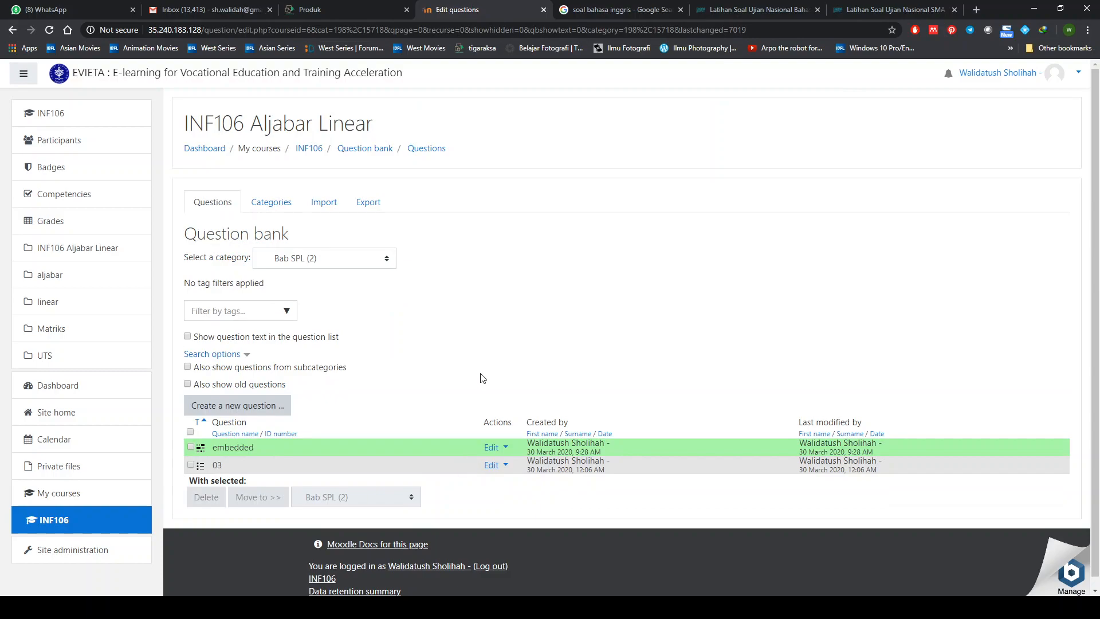
pyautogui.scroll(-1, 480, 374)
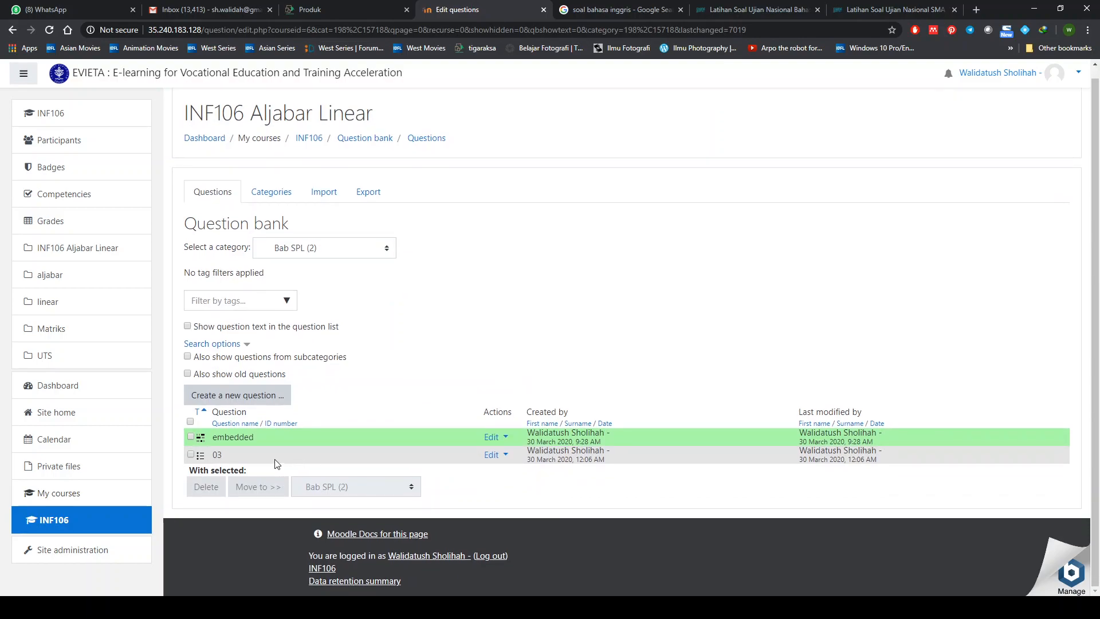
pyautogui.click(505, 438)
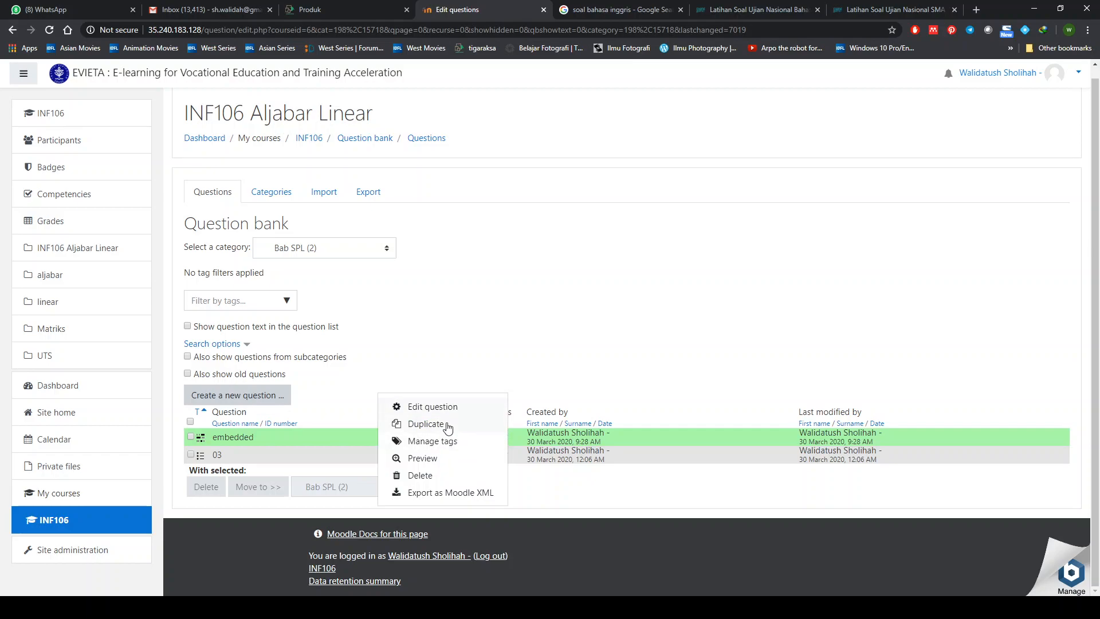
pyautogui.click(438, 459)
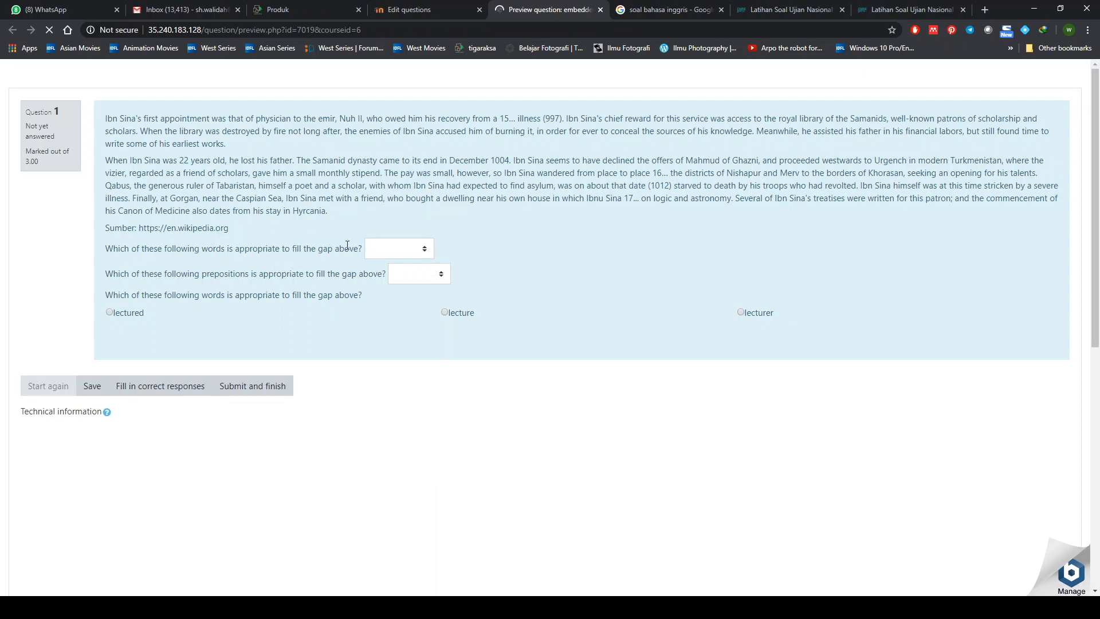
# Step: Try the answer lists in the preview by choosing Rare for the first question and viewing the preposition options, then close the preview
pyautogui.click(407, 250)
pyautogui.click(402, 303)
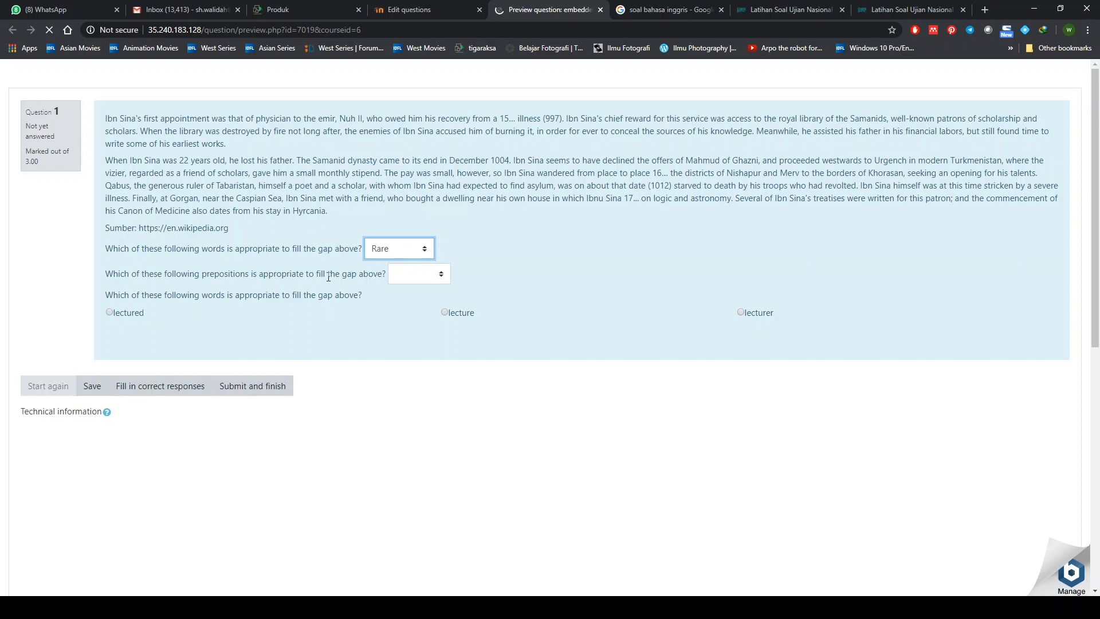
pyautogui.click(425, 279)
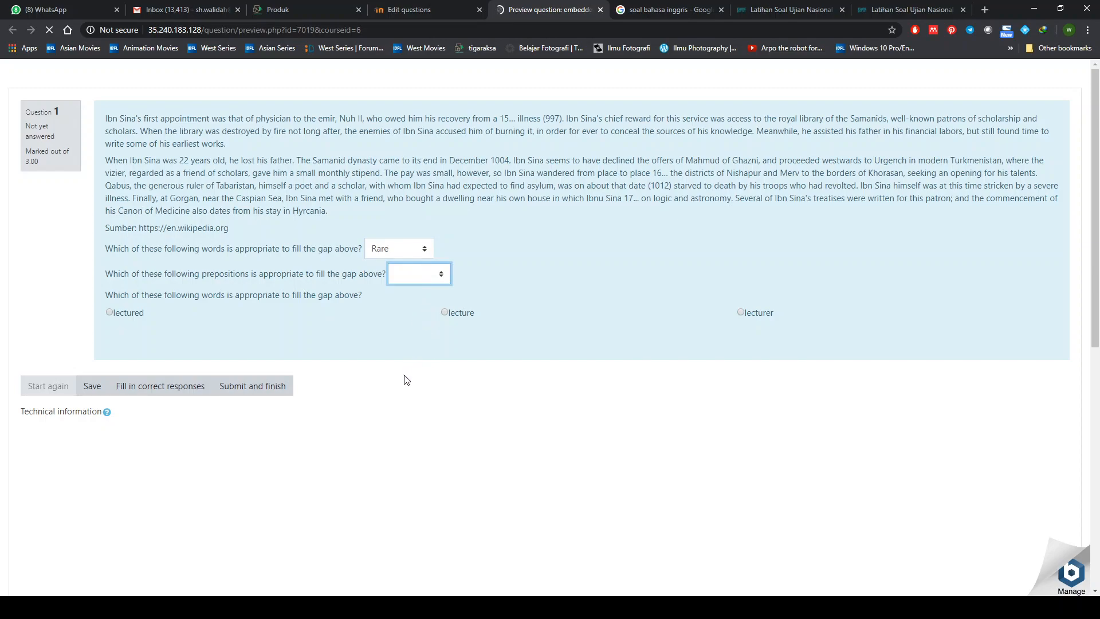
pyautogui.click(476, 264)
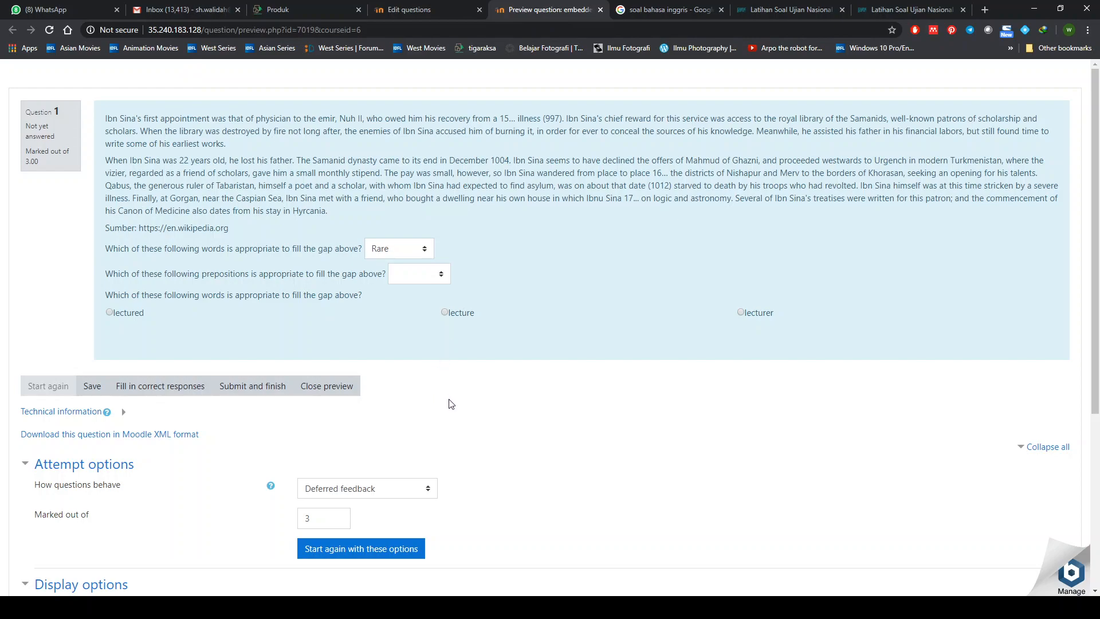
pyautogui.scroll(-1, 339, 261)
pyautogui.scroll(1, 338, 261)
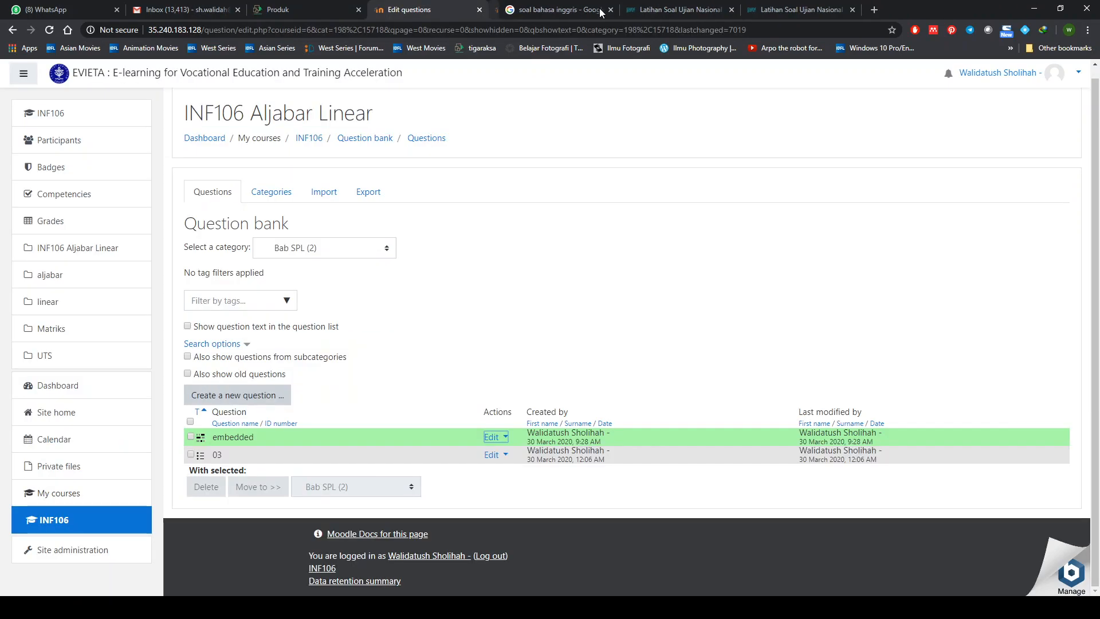
pyautogui.click(600, 10)
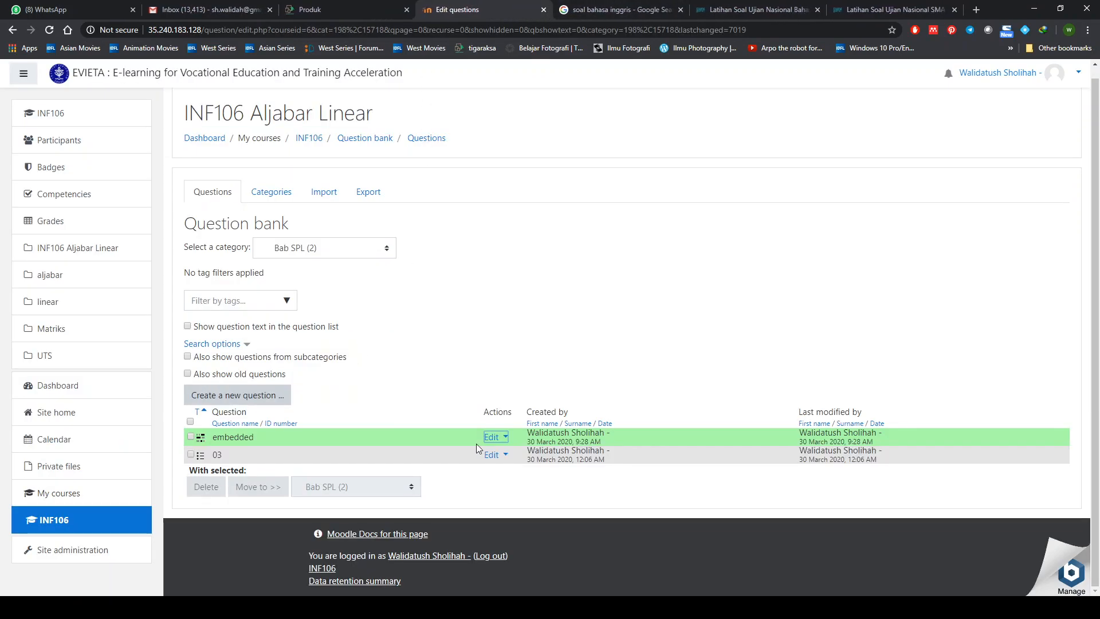
# Step: Change the first item's cloze code in the "embedded" question from MC to MCVS and save the question
pyautogui.click(493, 438)
pyautogui.click(450, 407)
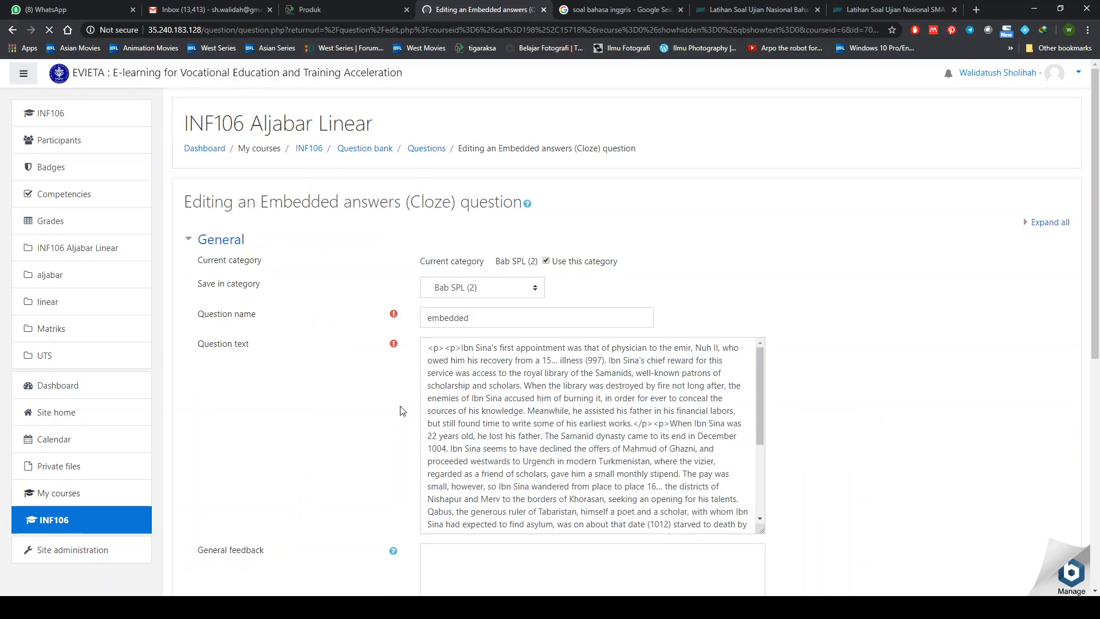
pyautogui.scroll(-3, 623, 443)
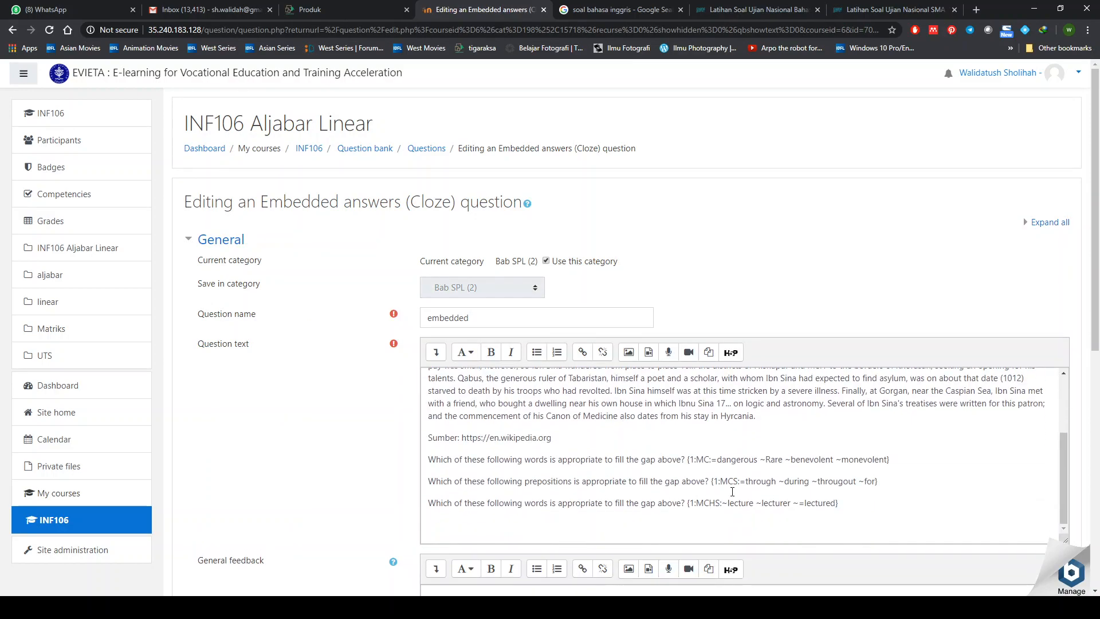
pyautogui.click(709, 460)
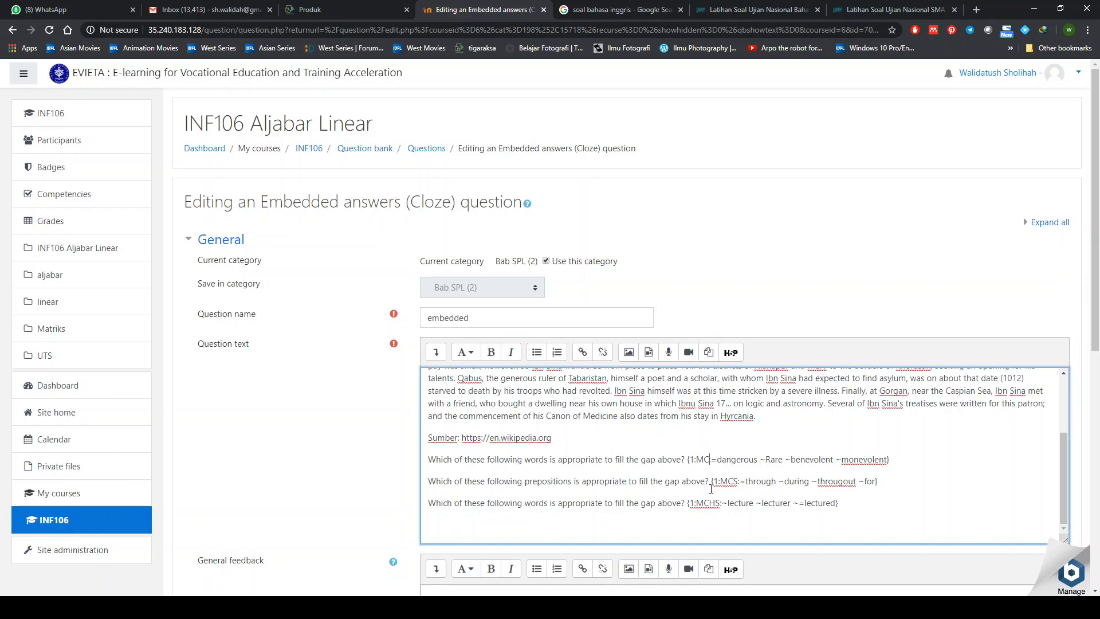
pyautogui.write('VS')
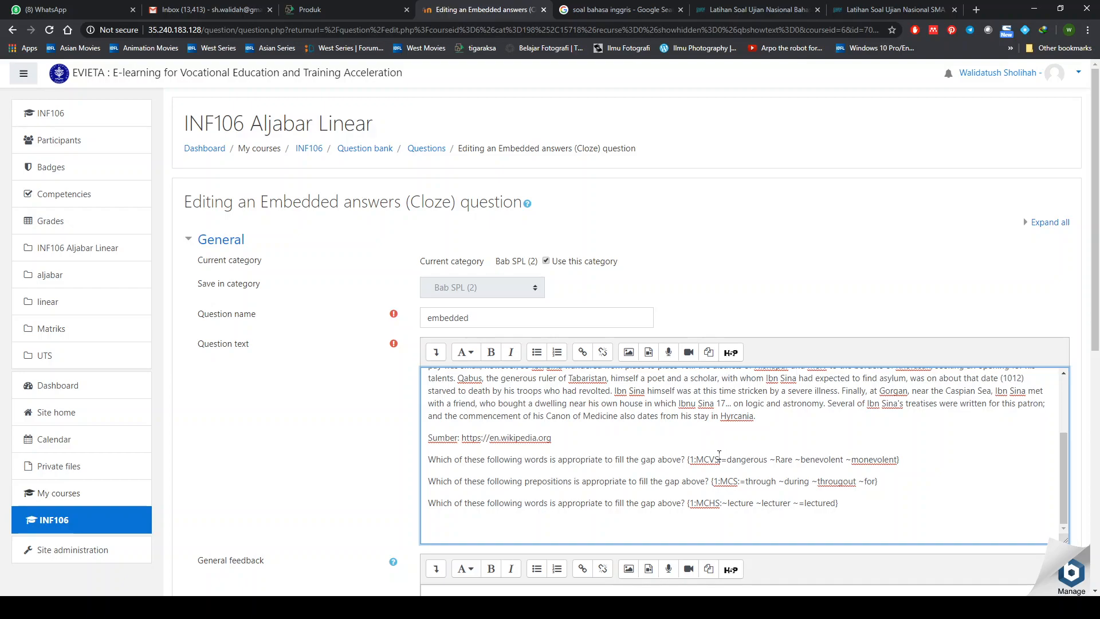
pyautogui.scroll(-8, 356, 506)
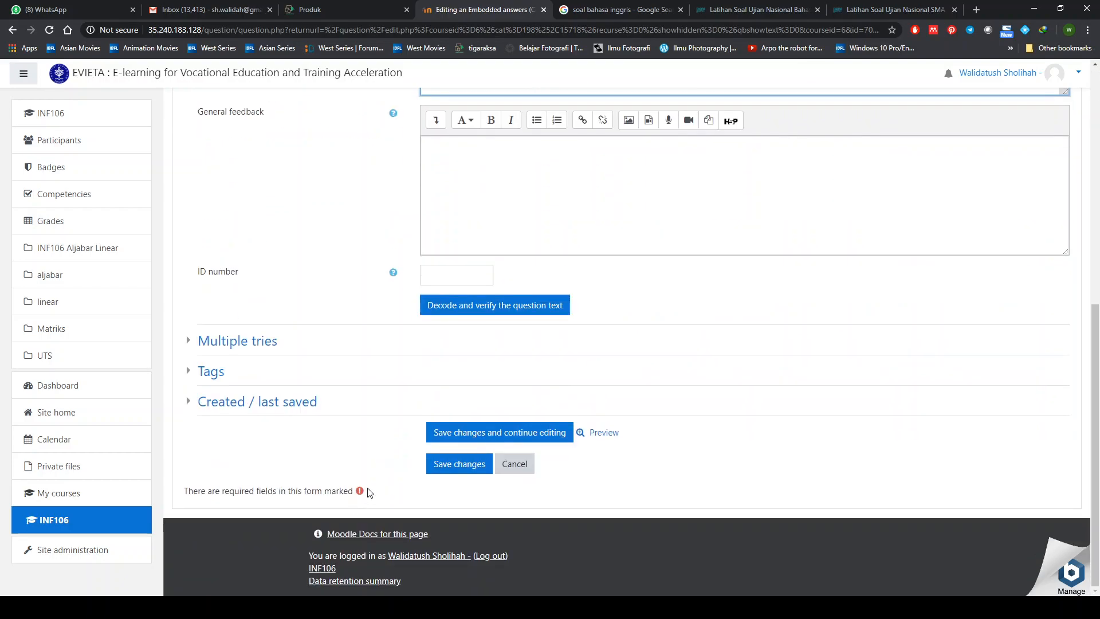
pyautogui.click(466, 463)
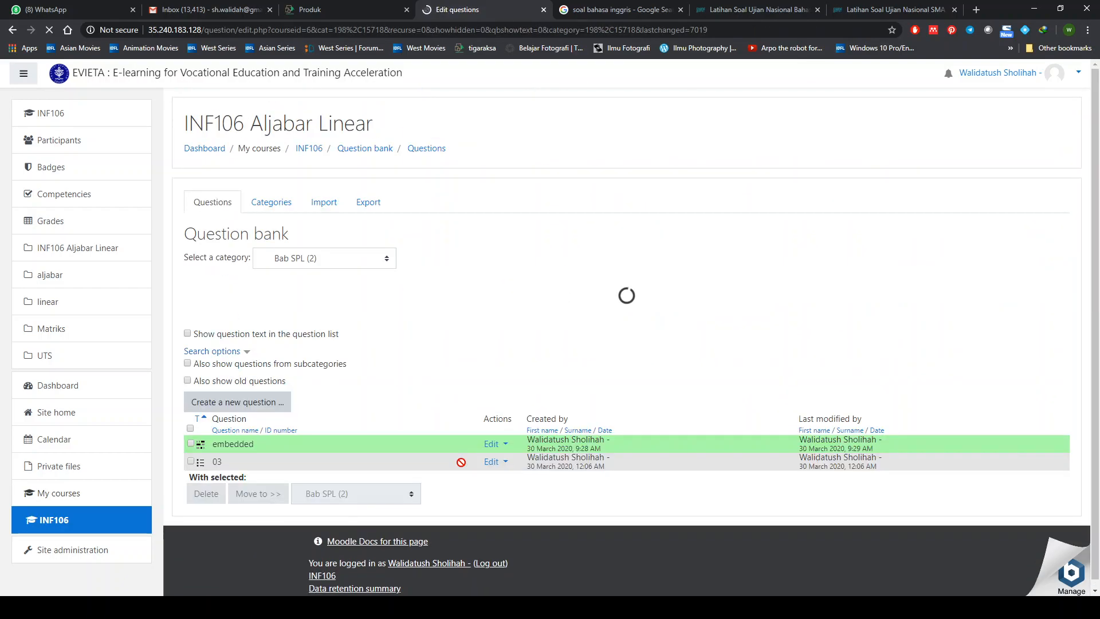
# Step: Preview the "embedded" question again, try each vertical option of the first item, and close the preview
pyautogui.click(506, 448)
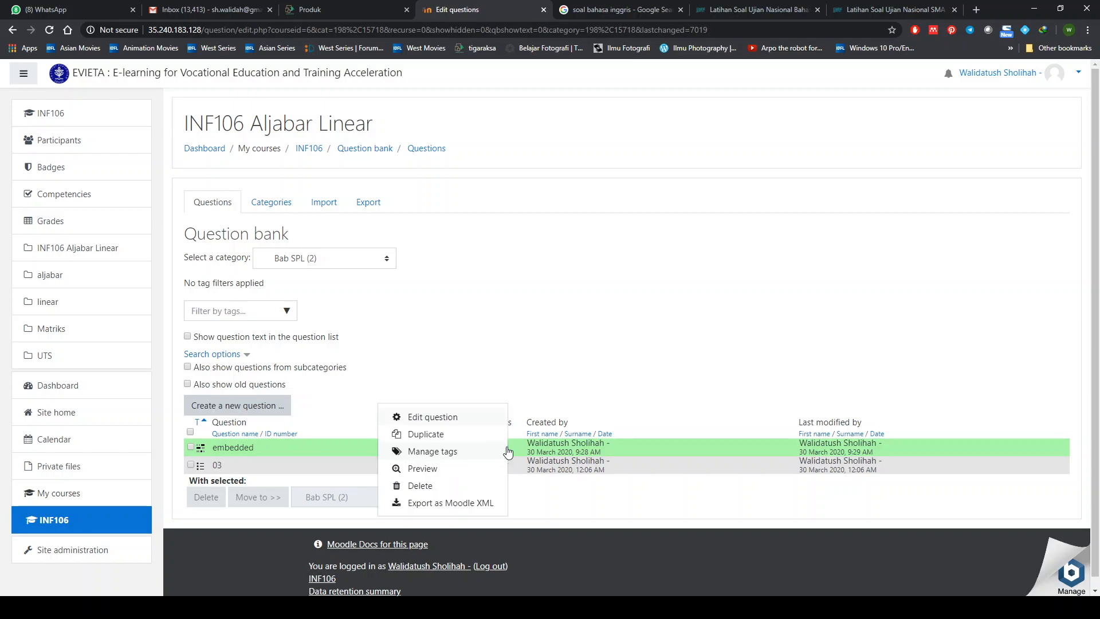
pyautogui.click(431, 468)
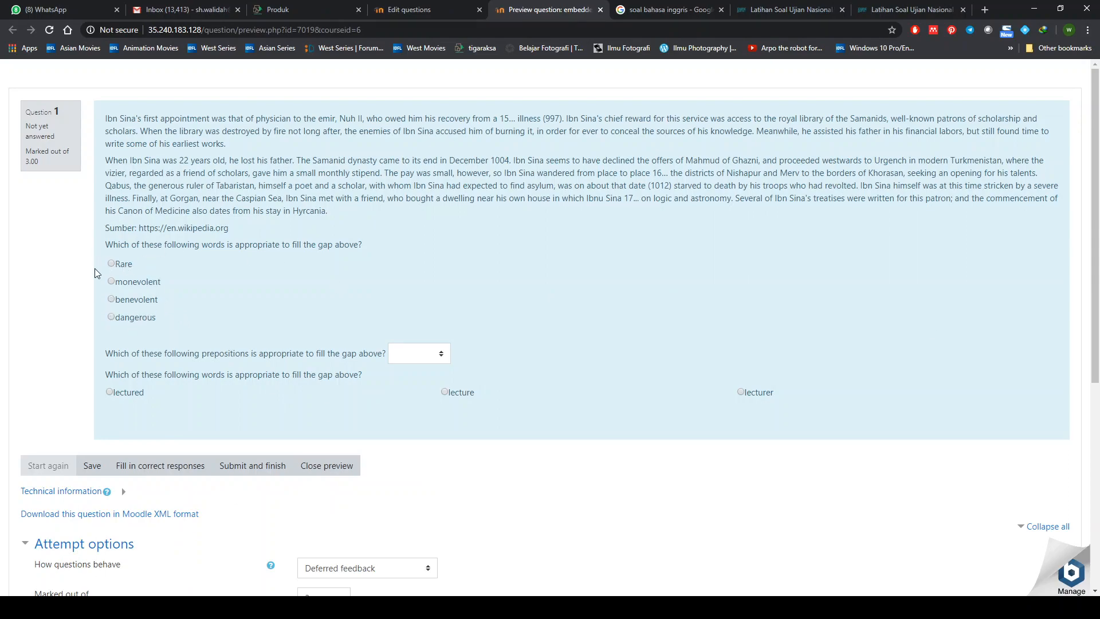
pyautogui.click(112, 317)
pyautogui.click(111, 264)
pyautogui.click(112, 301)
pyautogui.click(129, 283)
pyautogui.click(600, 10)
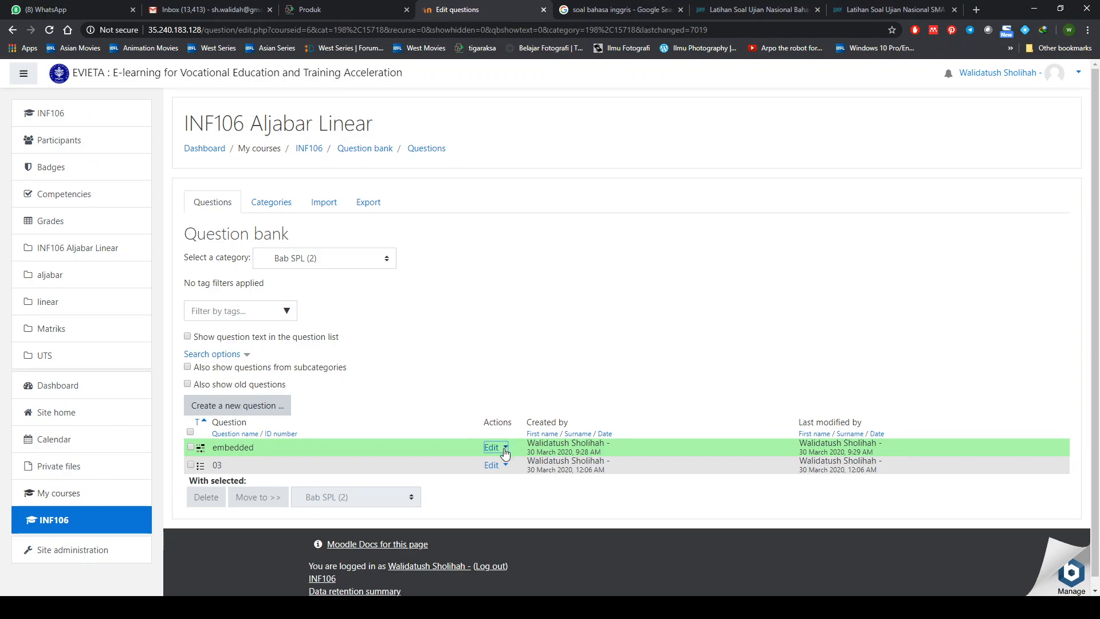
# Step: Add a new Embedded answers (Cloze) question to the question bank and name it "embedd 2"
pyautogui.click(253, 405)
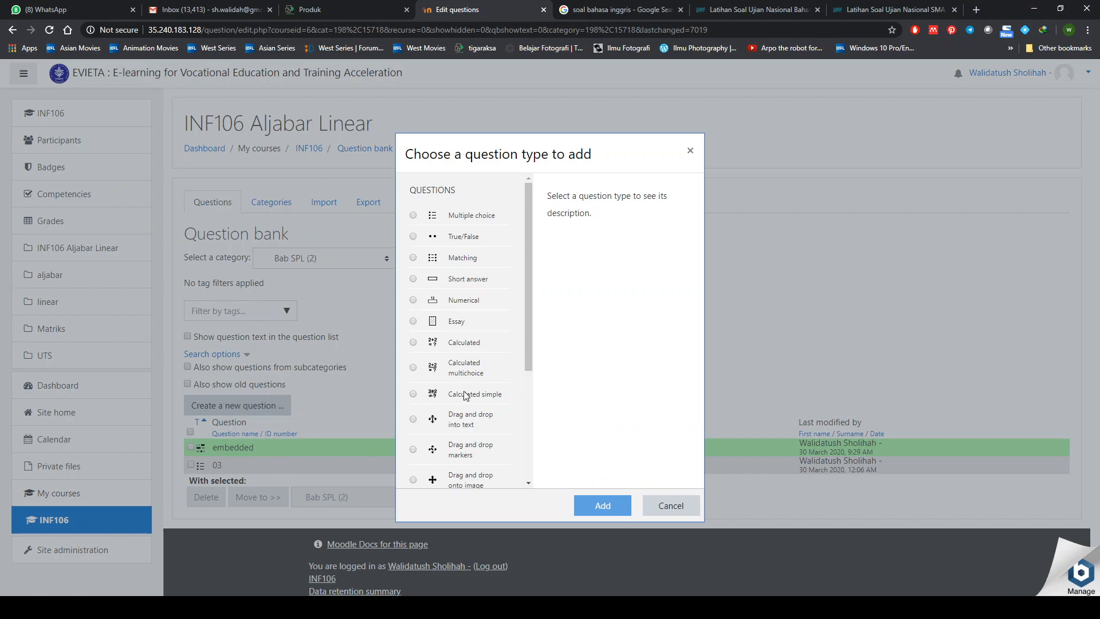
pyautogui.scroll(-3, 464, 395)
pyautogui.click(467, 332)
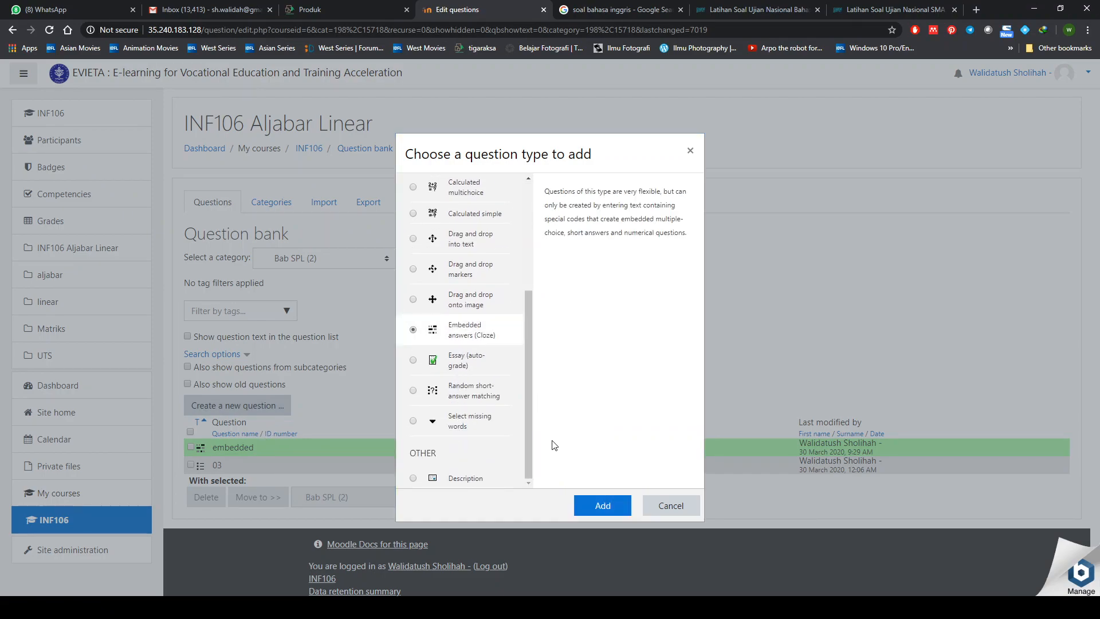
pyautogui.click(596, 505)
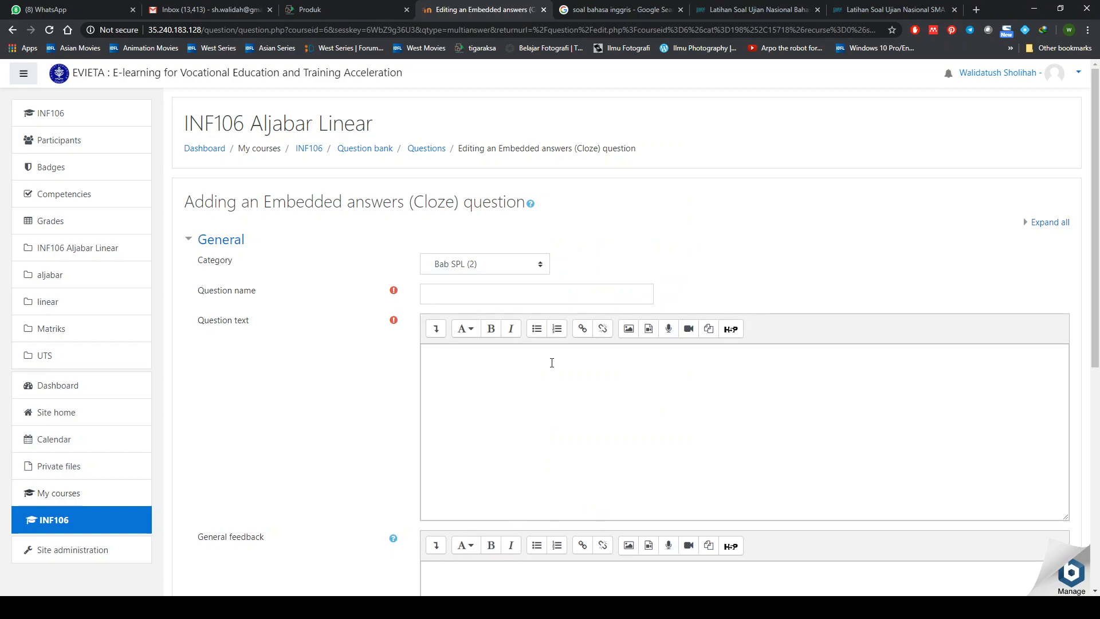
pyautogui.click(548, 295)
pyautogui.write('embedd 2')
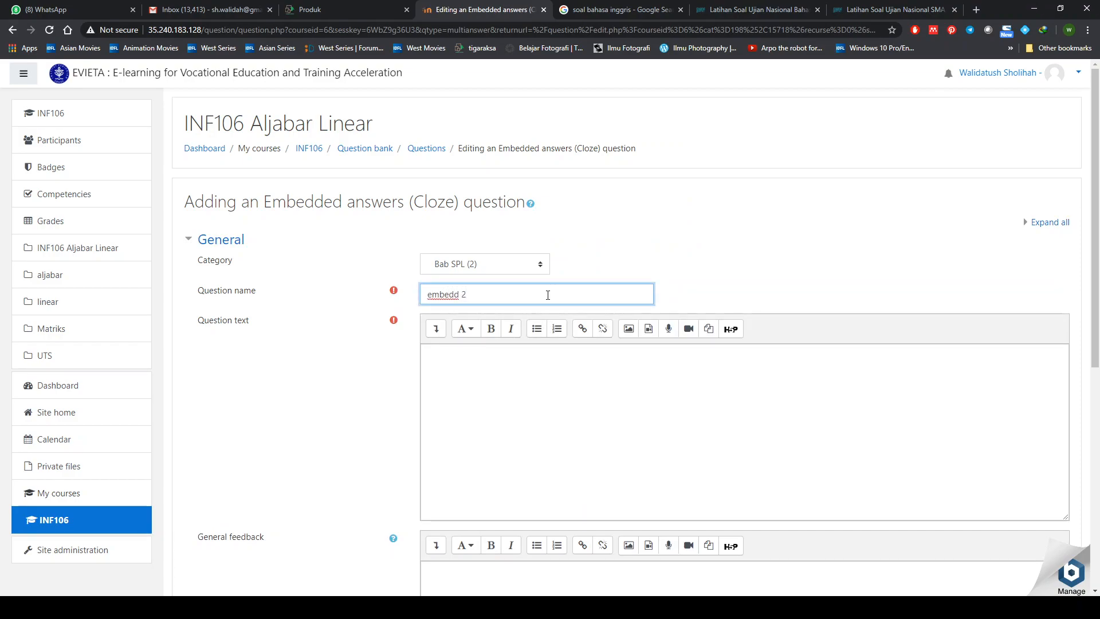
# Step: Enter "Ayah pergi ke {1:MCS:=kantor ~rumah ~taman}" as the start of the question text
pyautogui.press('Tab')
pyautogui.press('Tab')
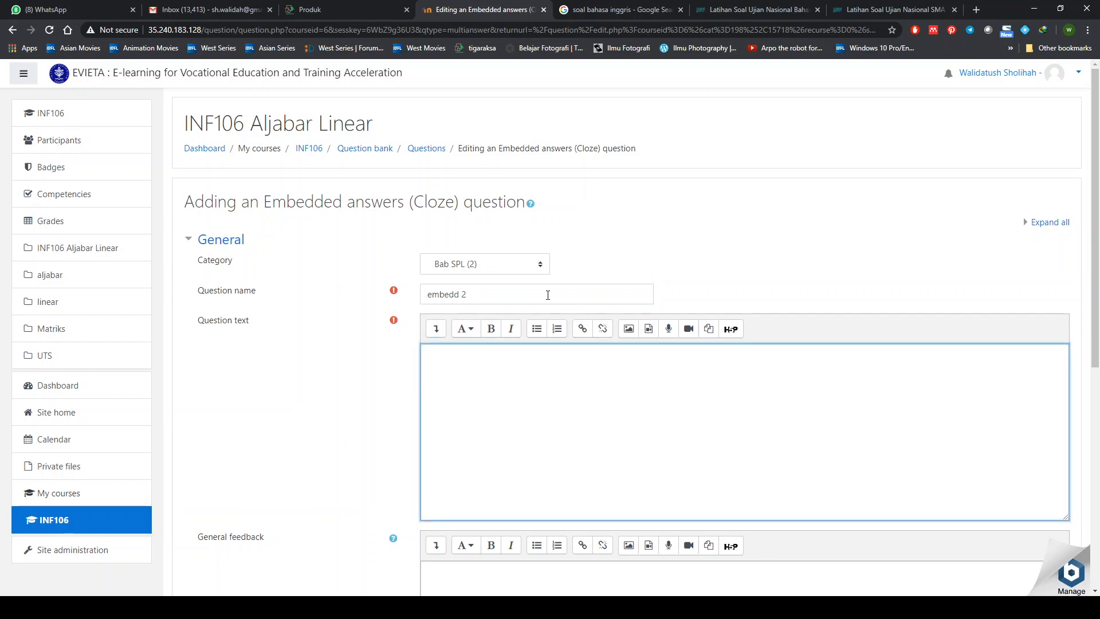
pyautogui.write('Ayah pergi ke {1:MCS:')
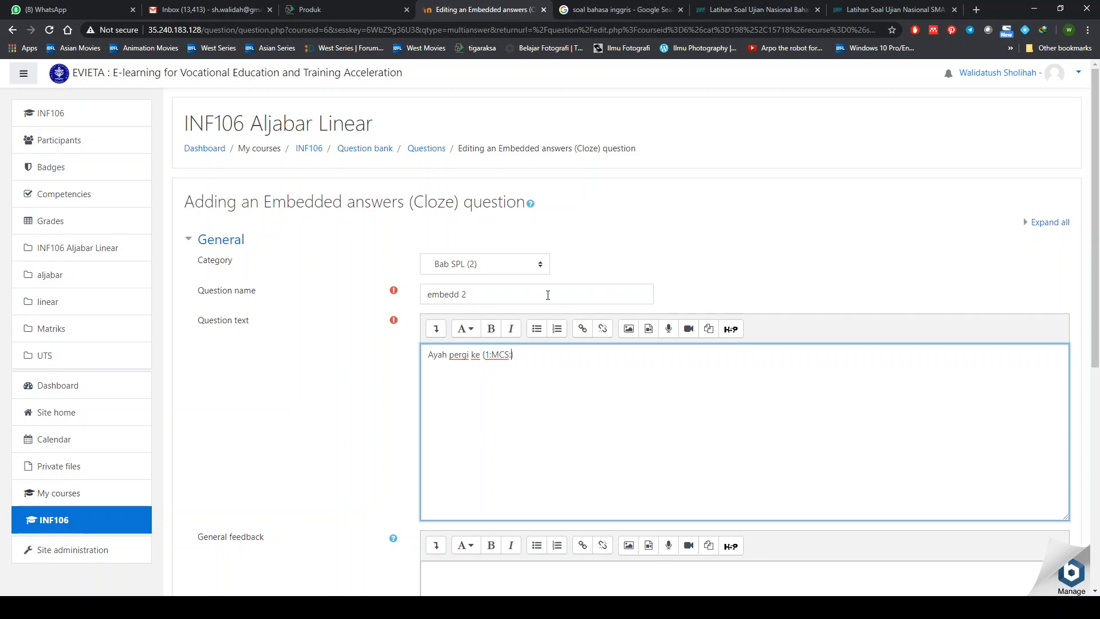
pyautogui.hotkey('alt', 'Tab')
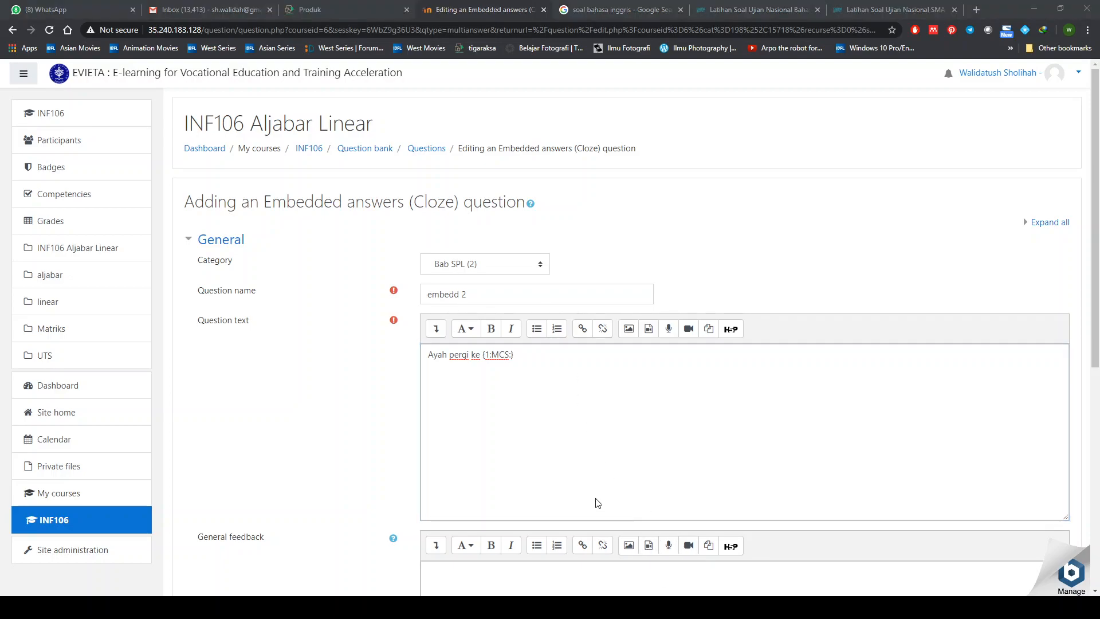
pyautogui.click(749, 373)
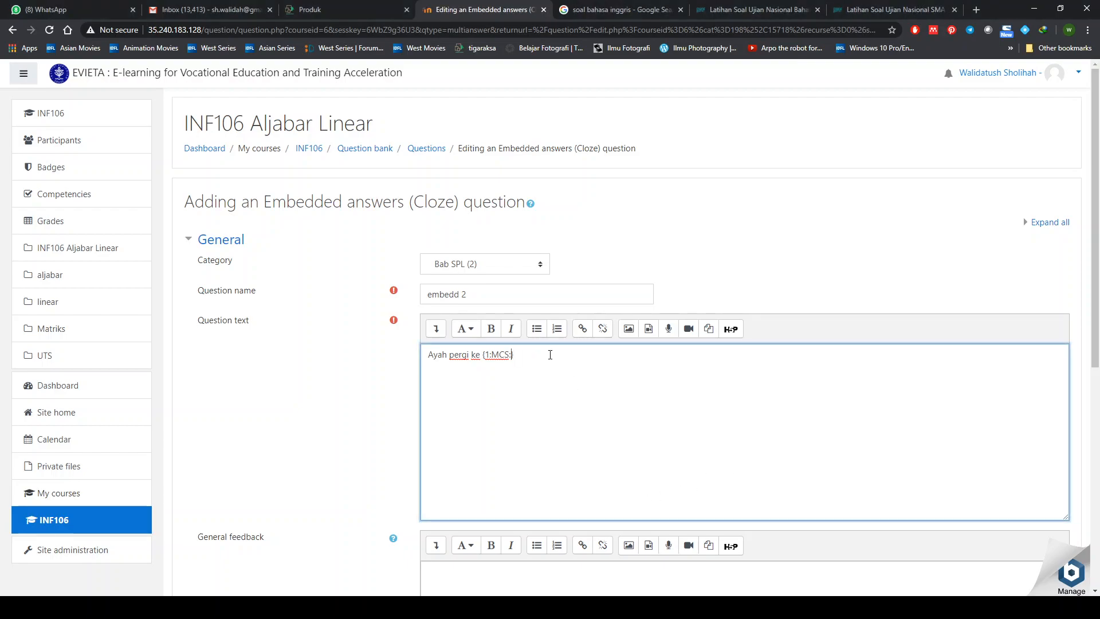
pyautogui.write('=')
pyautogui.write('kantor ')
pyautogui.write('~rum')
pyautogui.write('ah ~')
pyautogui.write('taman')
# Step: Continue the question text with "sedangkan ibu berada di {1:MCS:=rumah ~taman ~pasar}" and save the question
pyautogui.write('sedang')
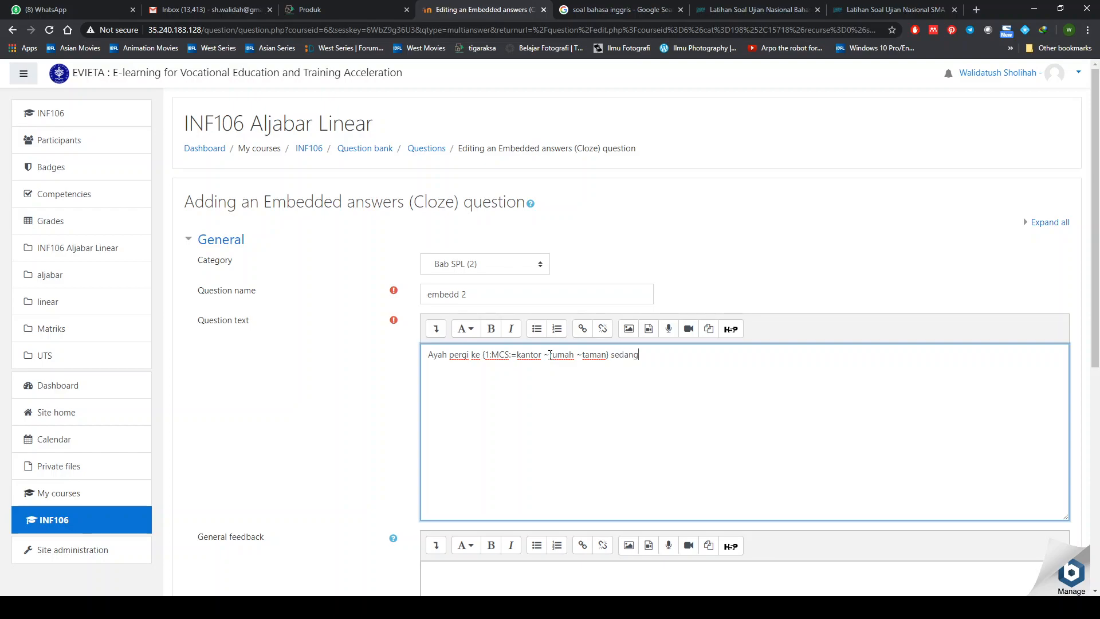
pyautogui.write('kan ibu berada di {')
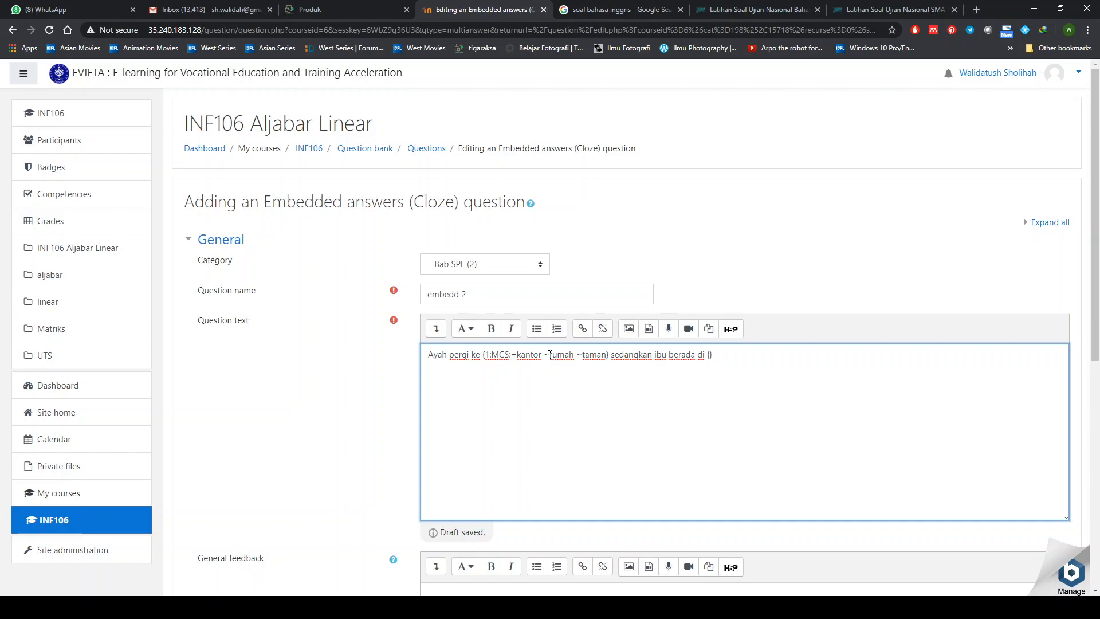
pyautogui.write('1:MCS:')
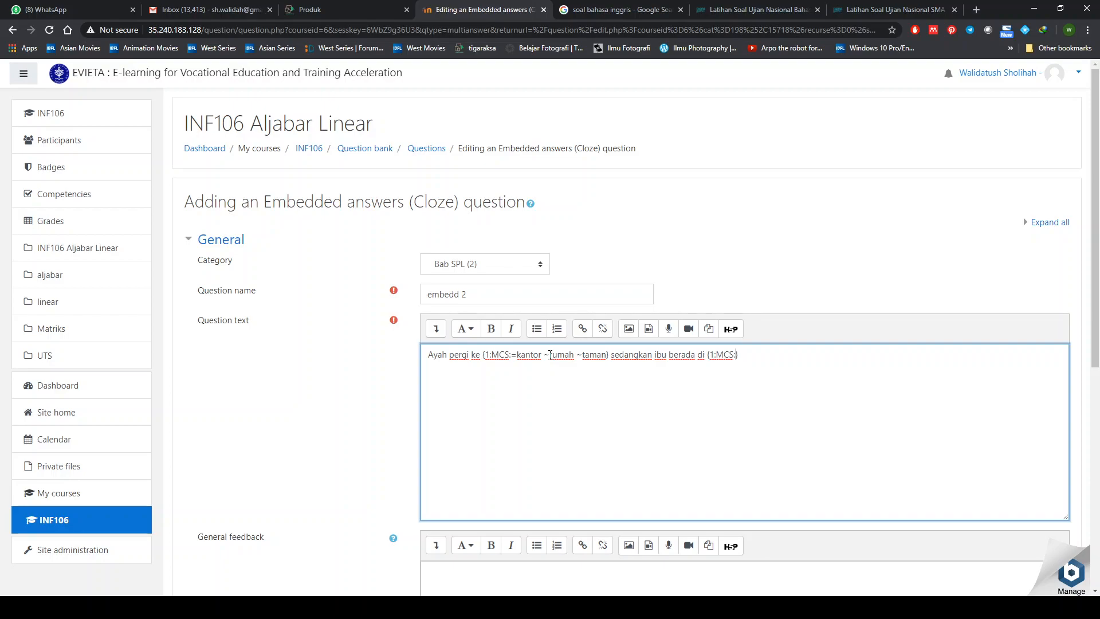
pyautogui.write('=rumah ~taman ~pasar')
pyautogui.scroll(-5, 322, 474)
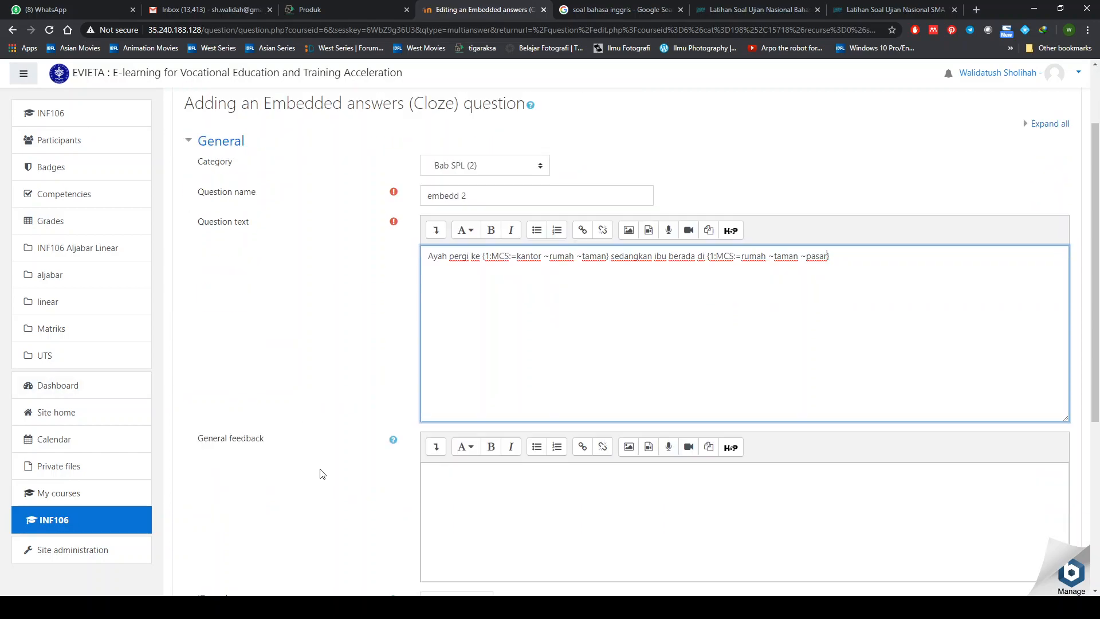
pyautogui.scroll(-2, 322, 474)
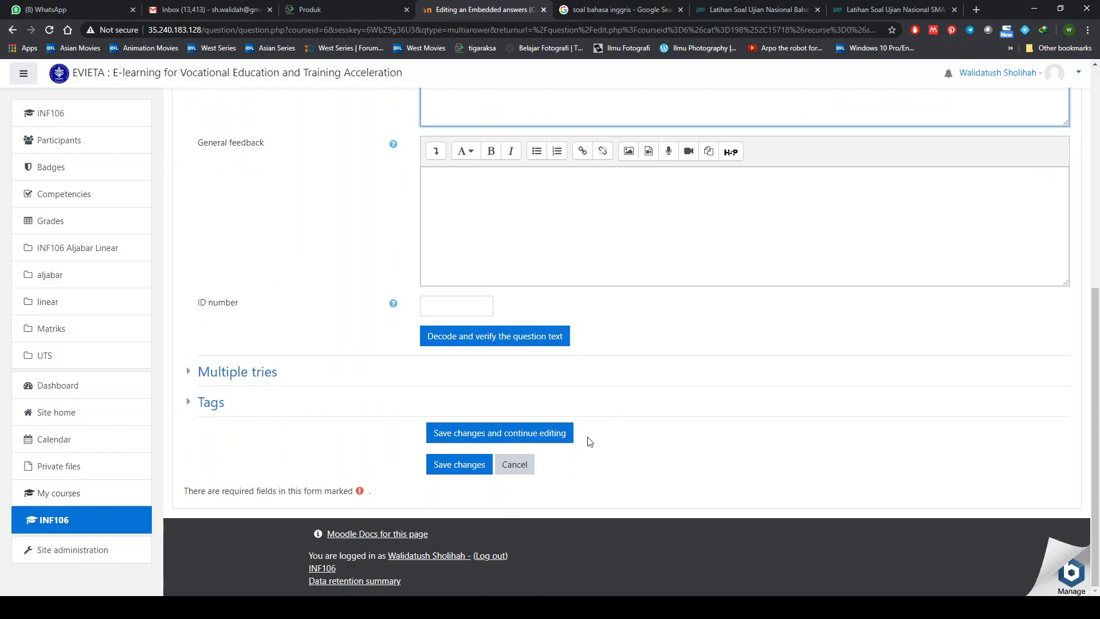
pyautogui.click(440, 471)
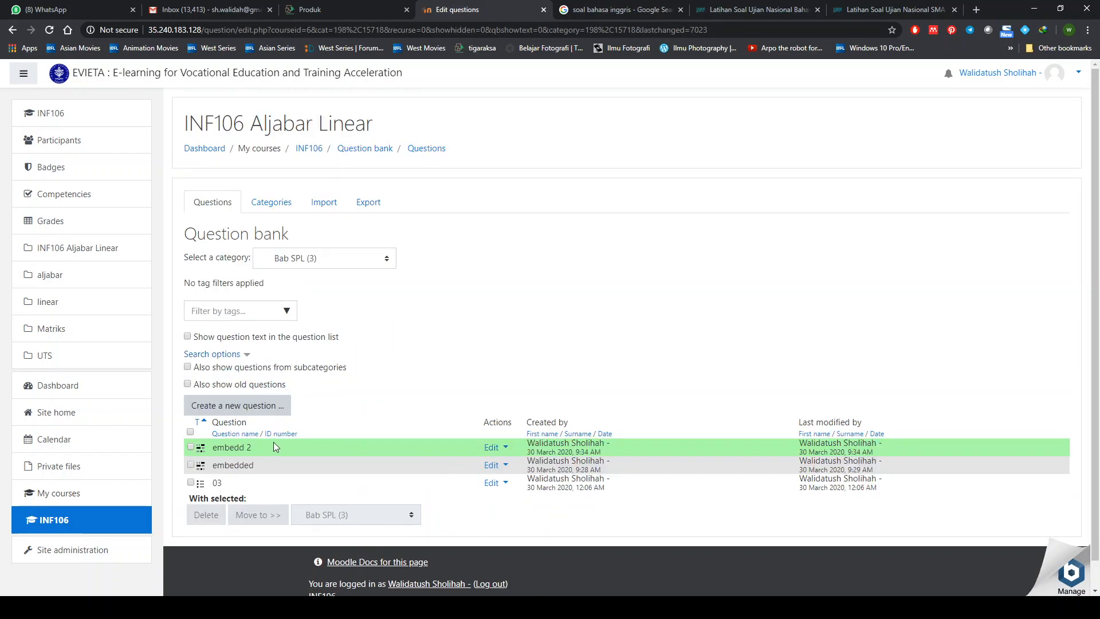
# Step: Preview "embedd 2", answer taman and rumah in the two gaps, submit to check the marking, and close the preview
pyautogui.click(506, 447)
pyautogui.click(430, 491)
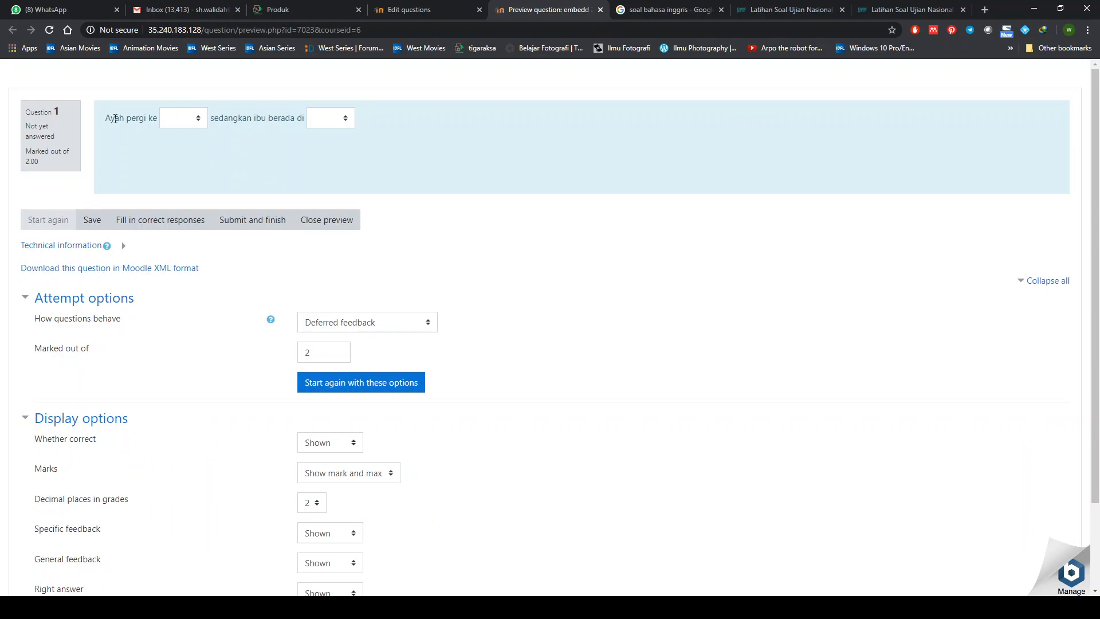
pyautogui.click(182, 119)
pyautogui.click(190, 176)
pyautogui.click(325, 125)
pyautogui.click(330, 164)
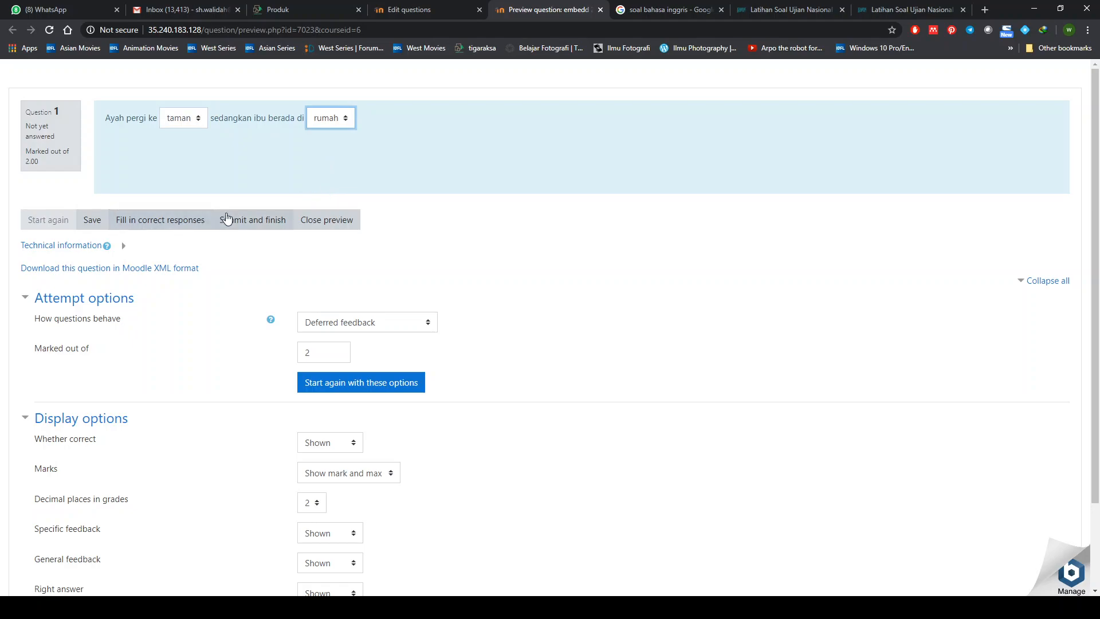
pyautogui.click(250, 218)
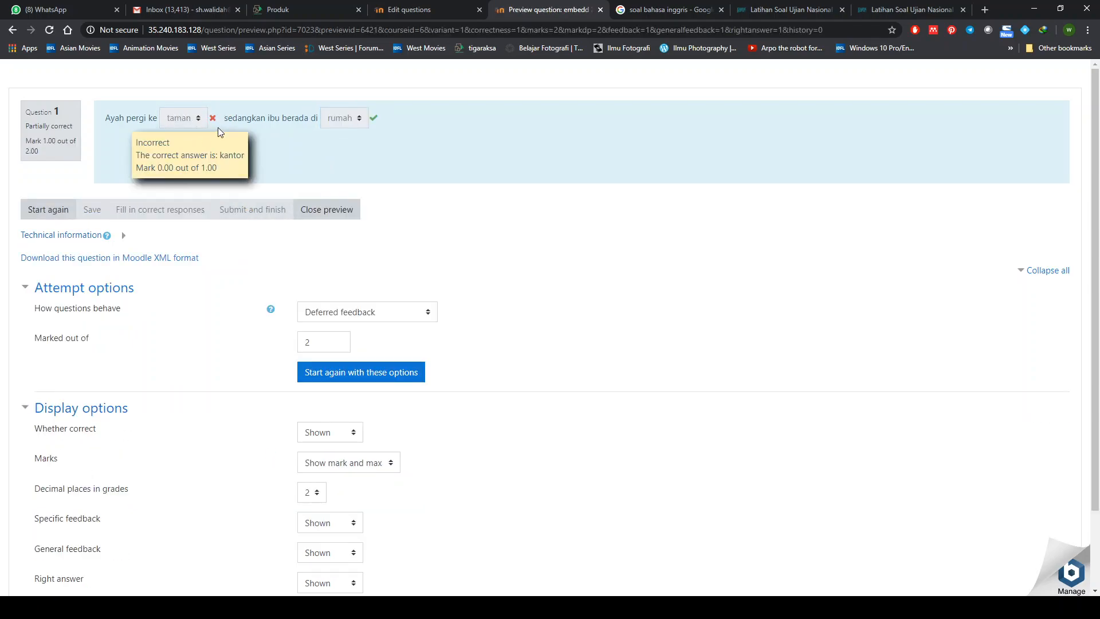
pyautogui.click(327, 209)
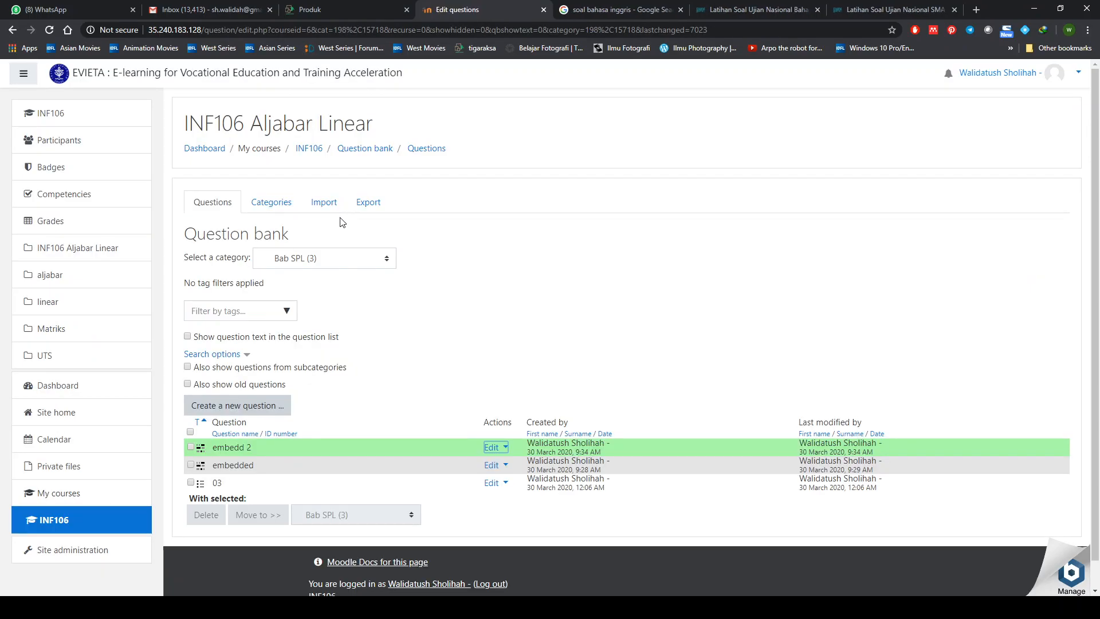